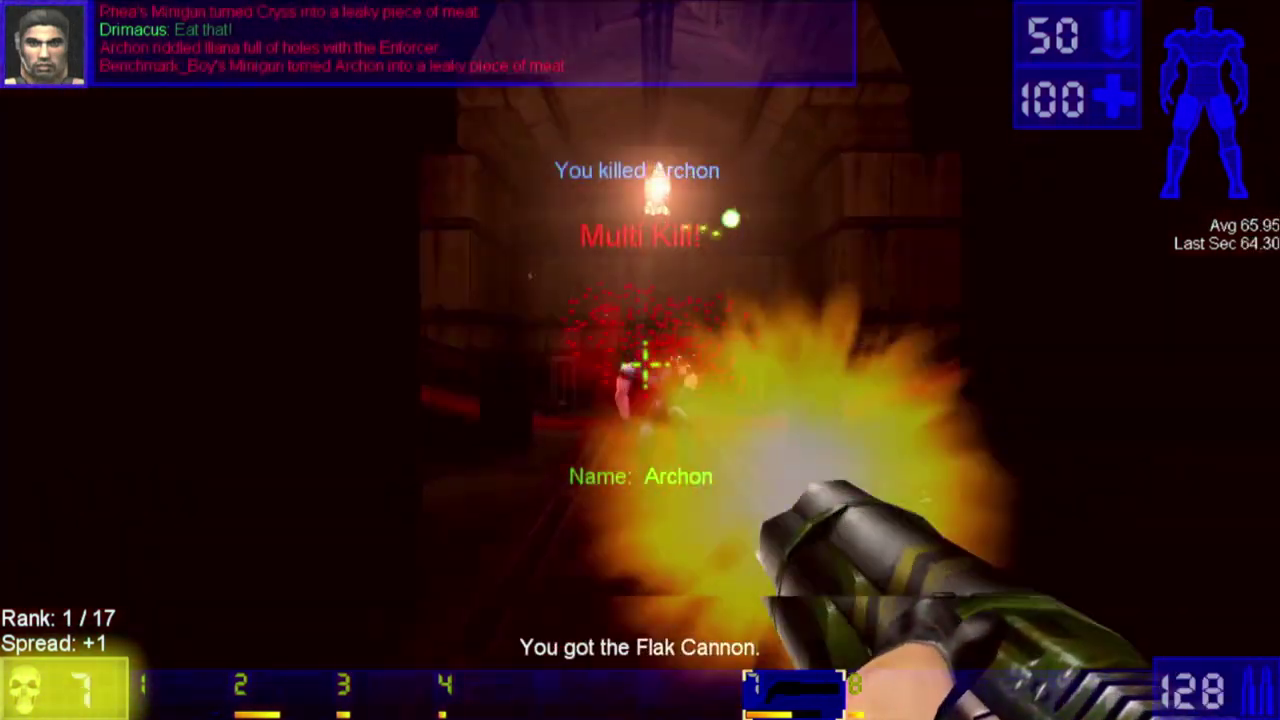
Raise the Radeon 9200 to 220.50 MHz engine and 175.50 MHz memory and keep the new clocks.
mouse_move(1163, 673)
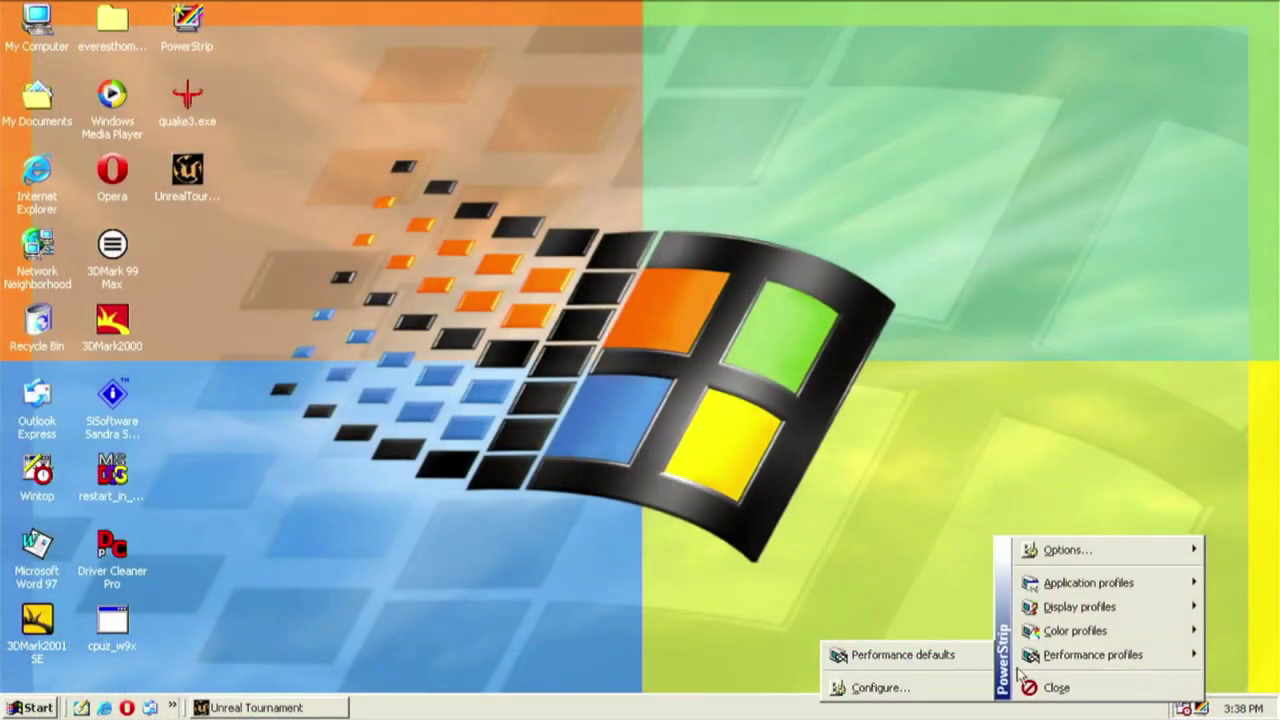
click(966, 686)
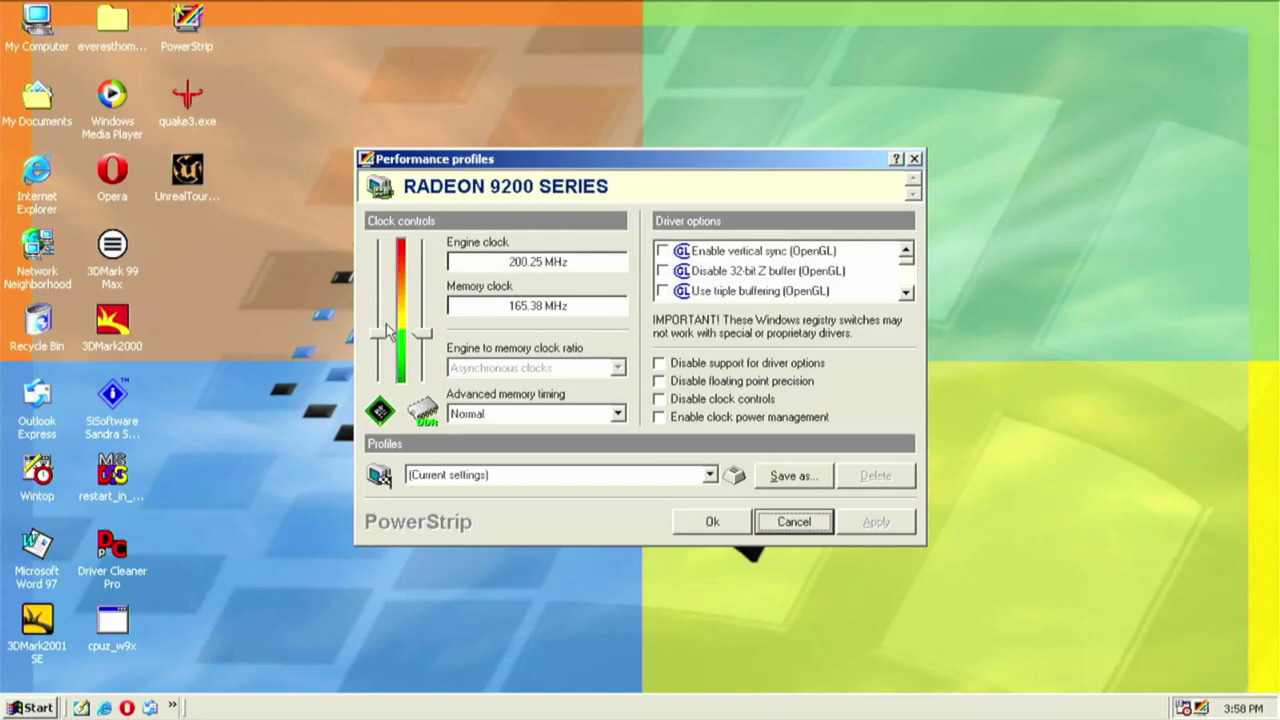
drag(389, 333, 422, 318)
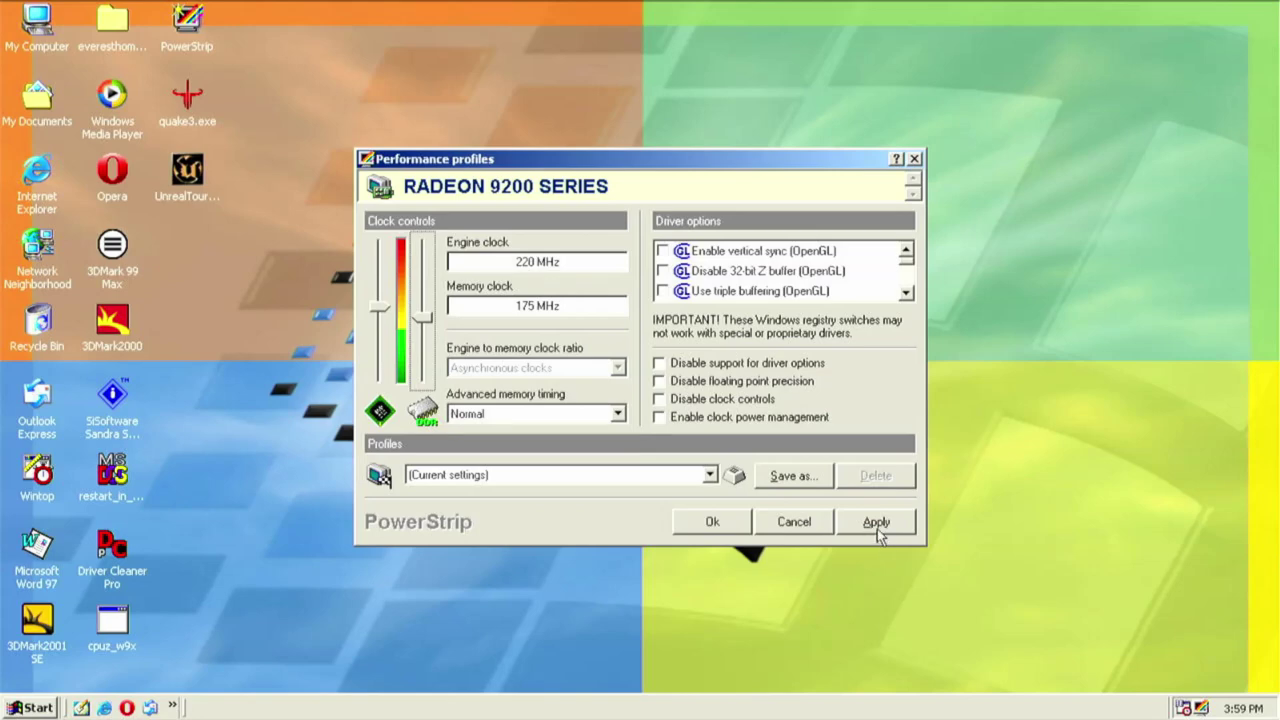
click(877, 522)
click(684, 401)
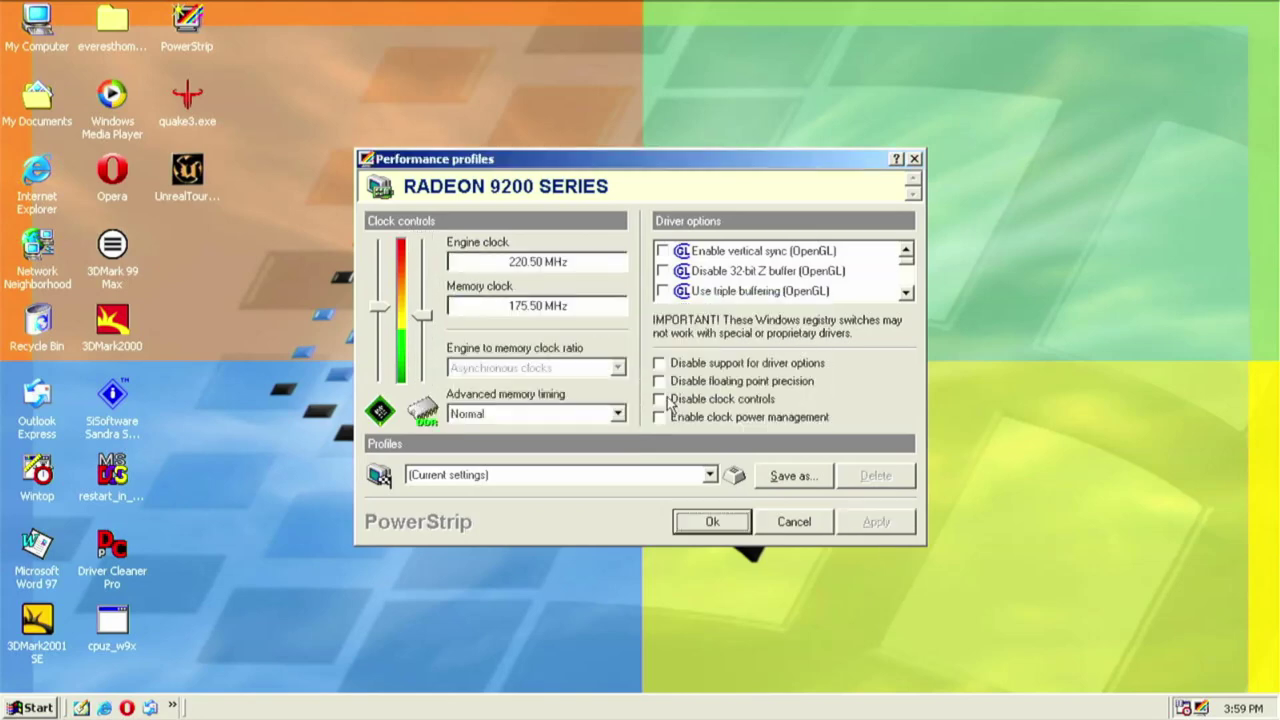
click(737, 527)
drag(602, 108, 832, 256)
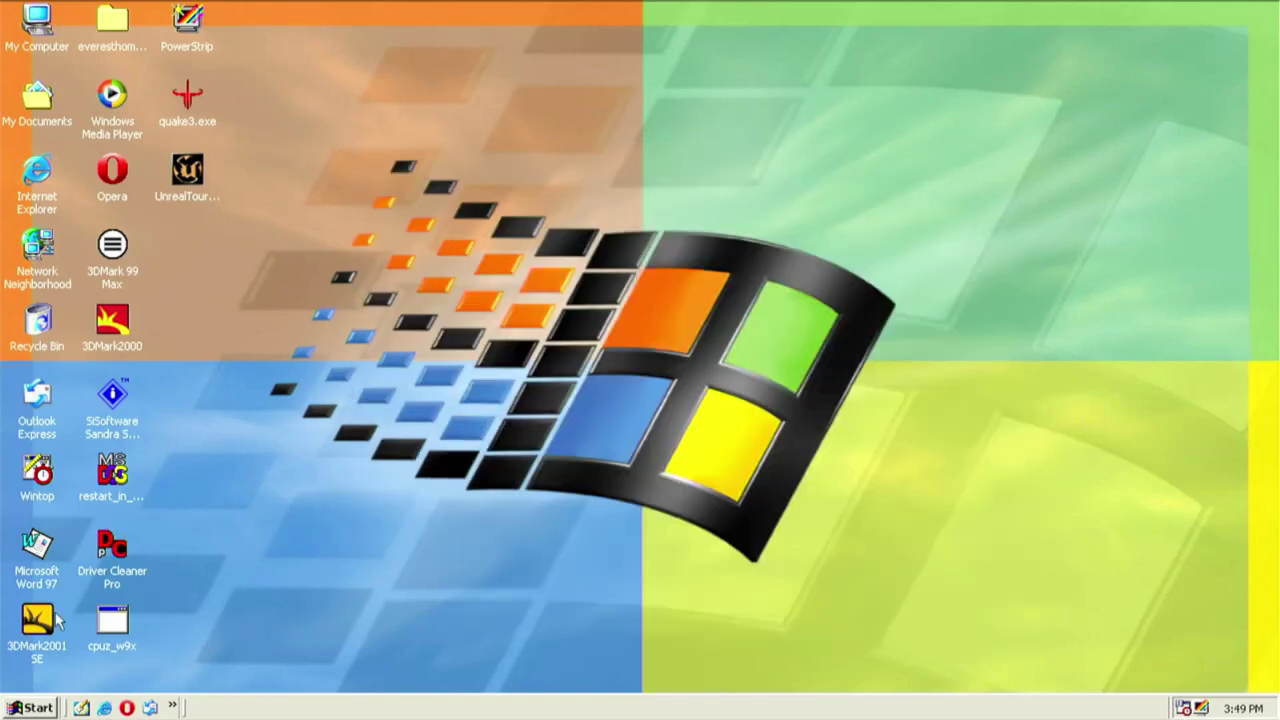
Launch 3DMark2001 SE and run its car-chase game test on the overclocked card.
double_click(40, 622)
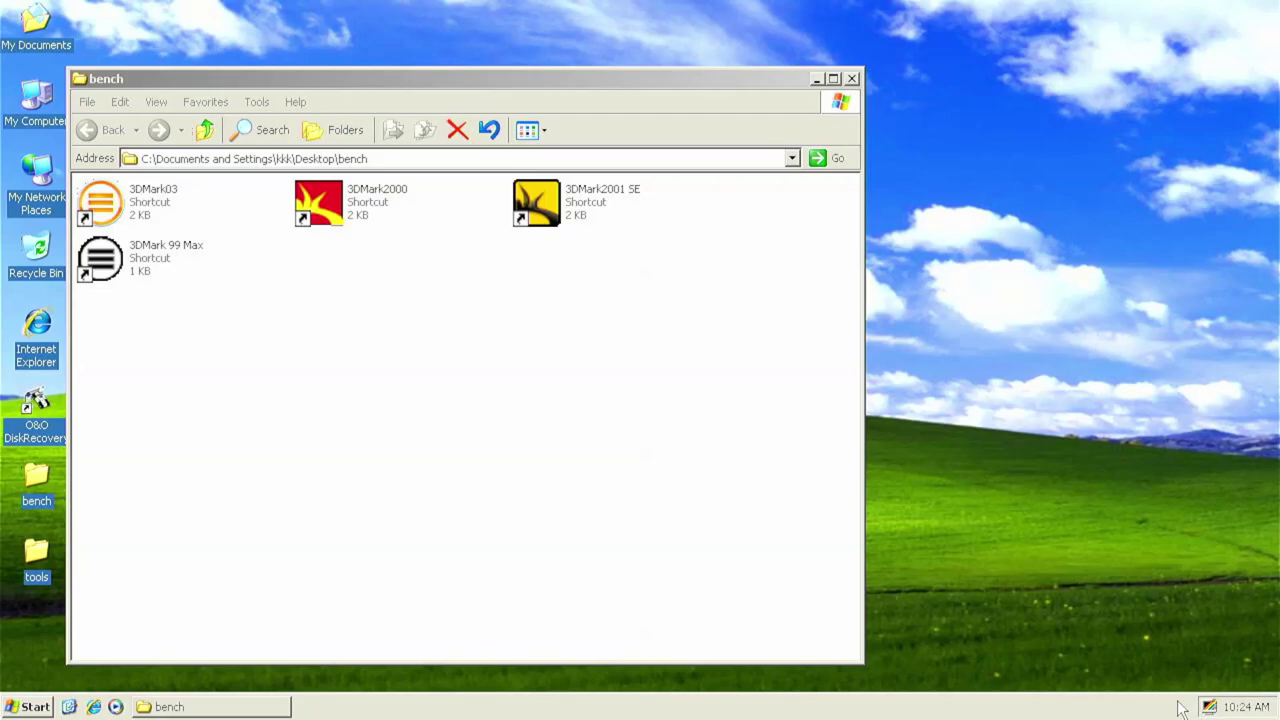
Start the 3DMark2001 SE benchmark from the shortcut in the bench folder.
double_click(602, 202)
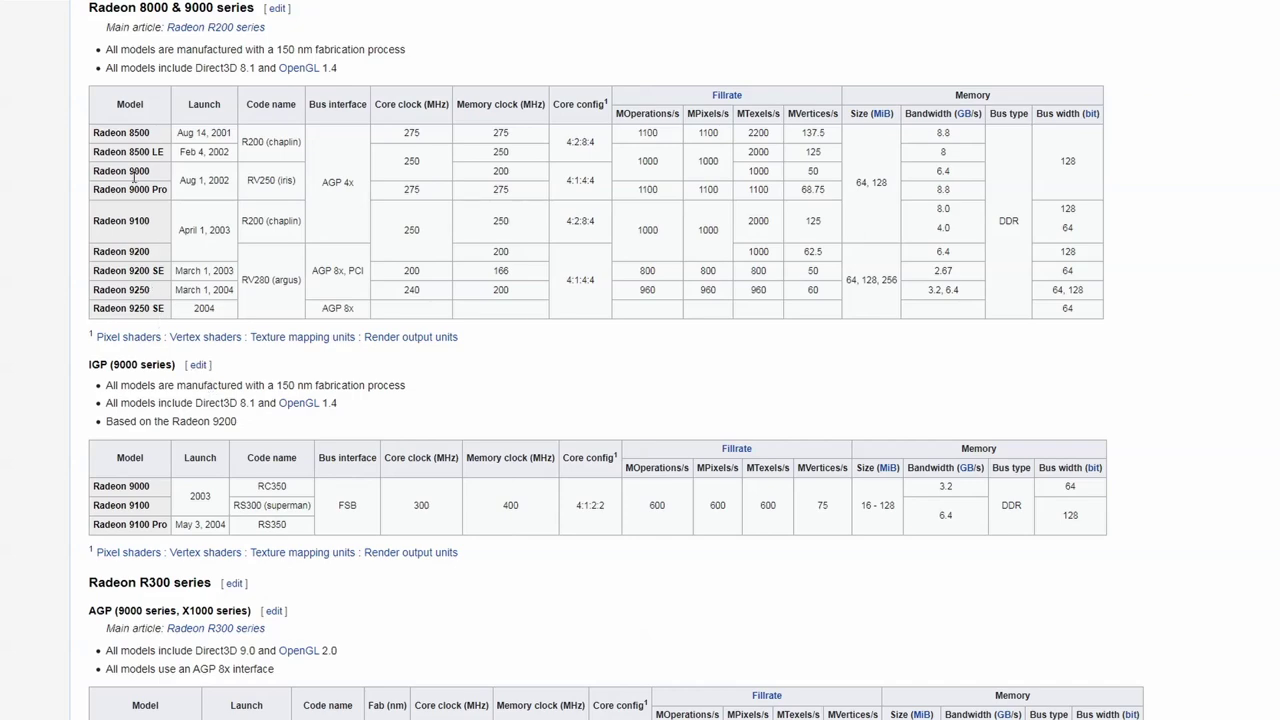
Scroll the Radeon comparison table down to the Radeon 9200 and 9200 SE clock rows.
scroll(145, 183, down, 5)
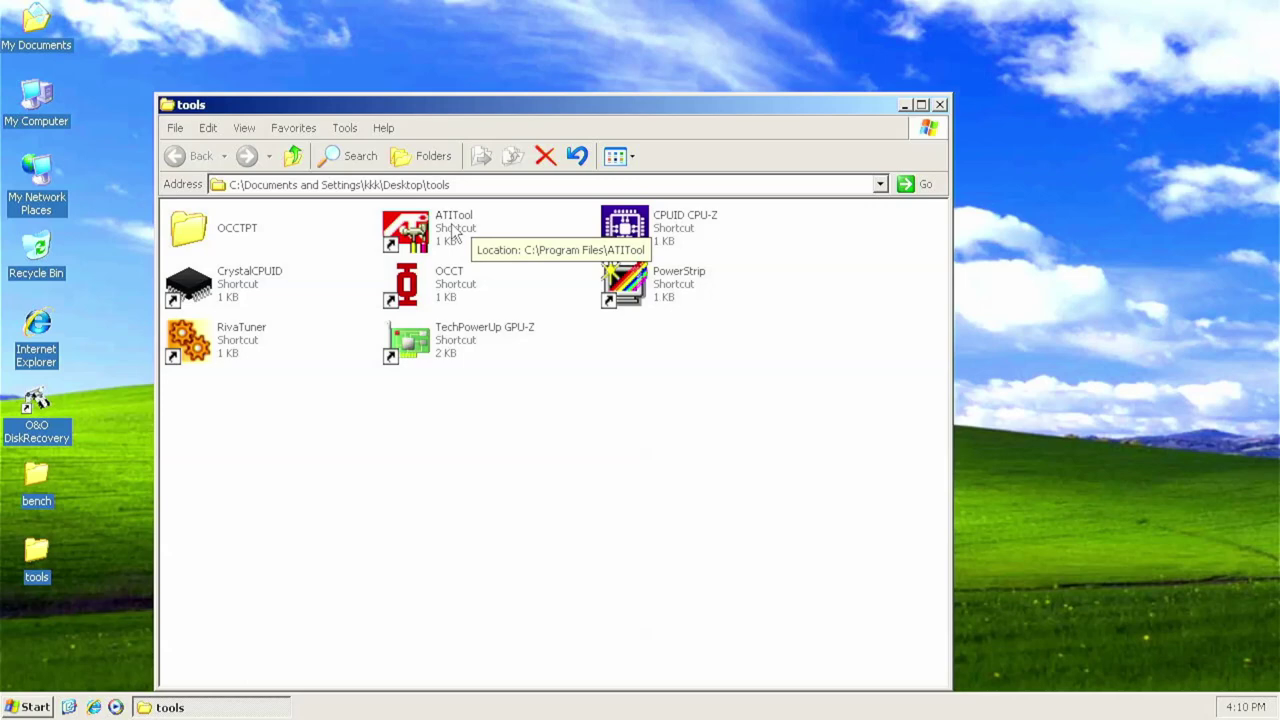
Launch ATITool and read its notice that the Radeon 9000/9200/9550/9600 card is overclock-locked.
double_click(453, 232)
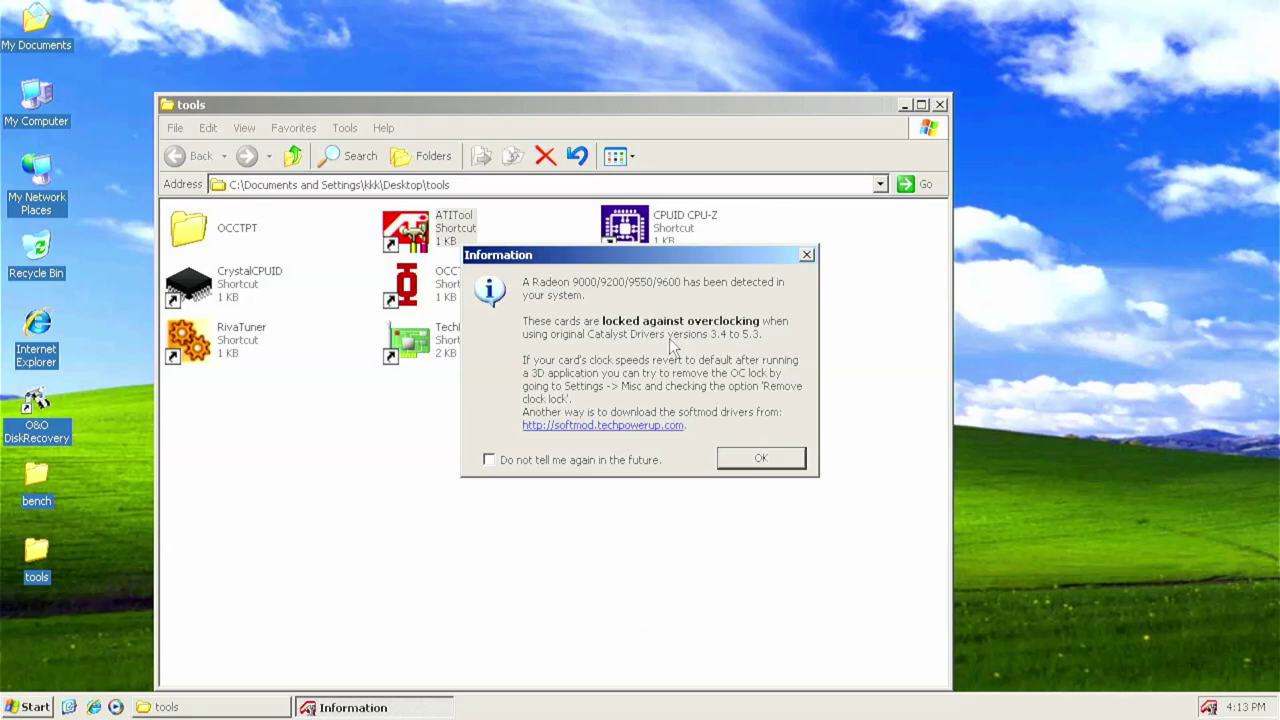
Enable 'Remove Radeon 9000/9200/9550/9600 clock lock' in Miscellaneous settings and return to the clock page.
click(760, 457)
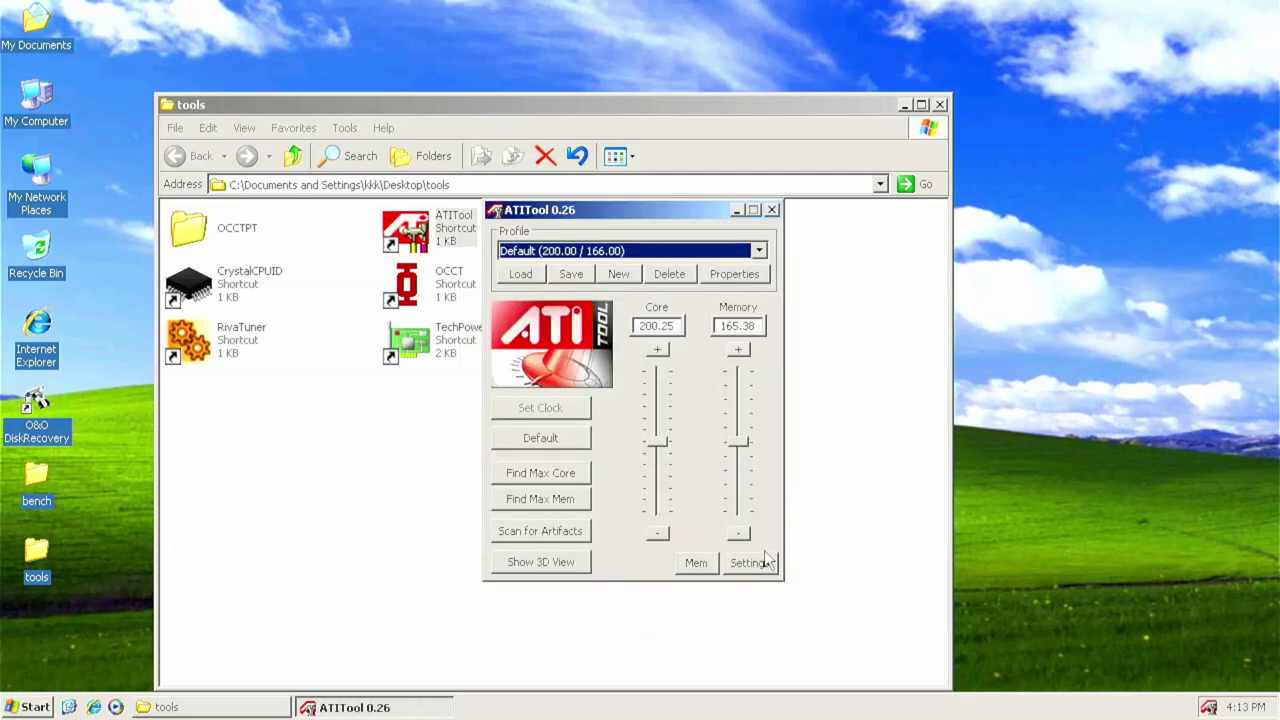
click(752, 563)
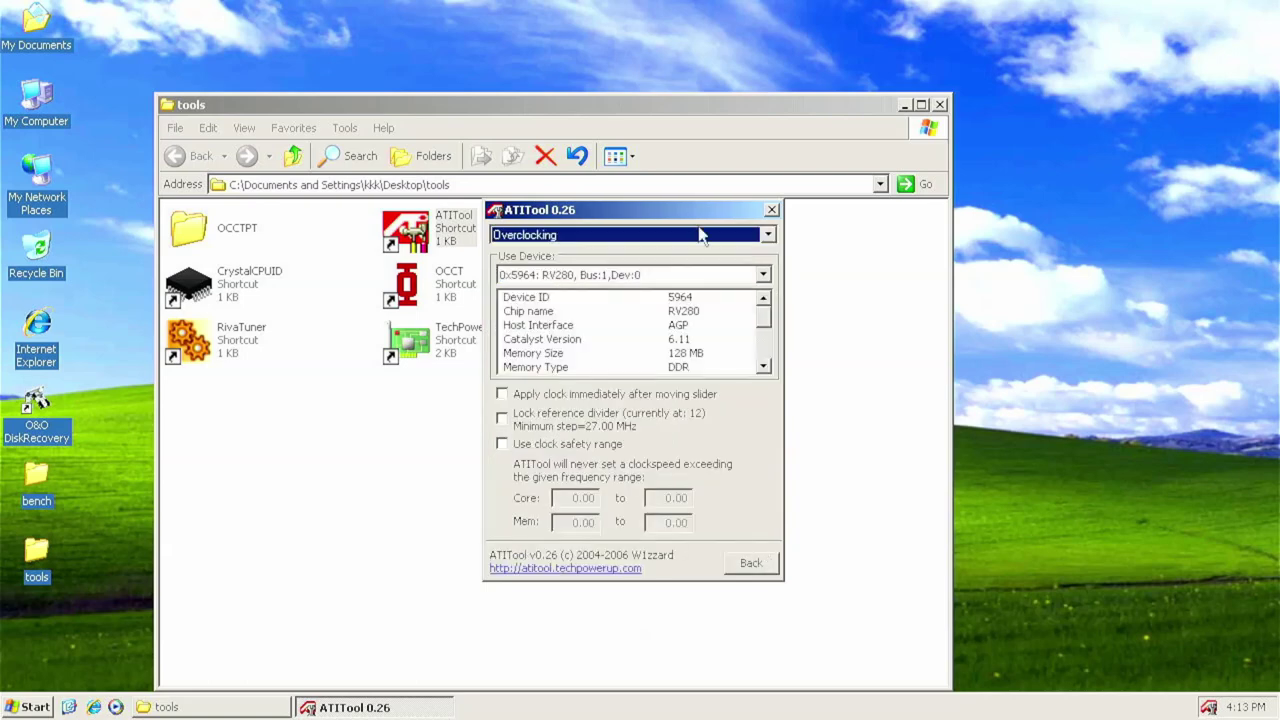
click(697, 235)
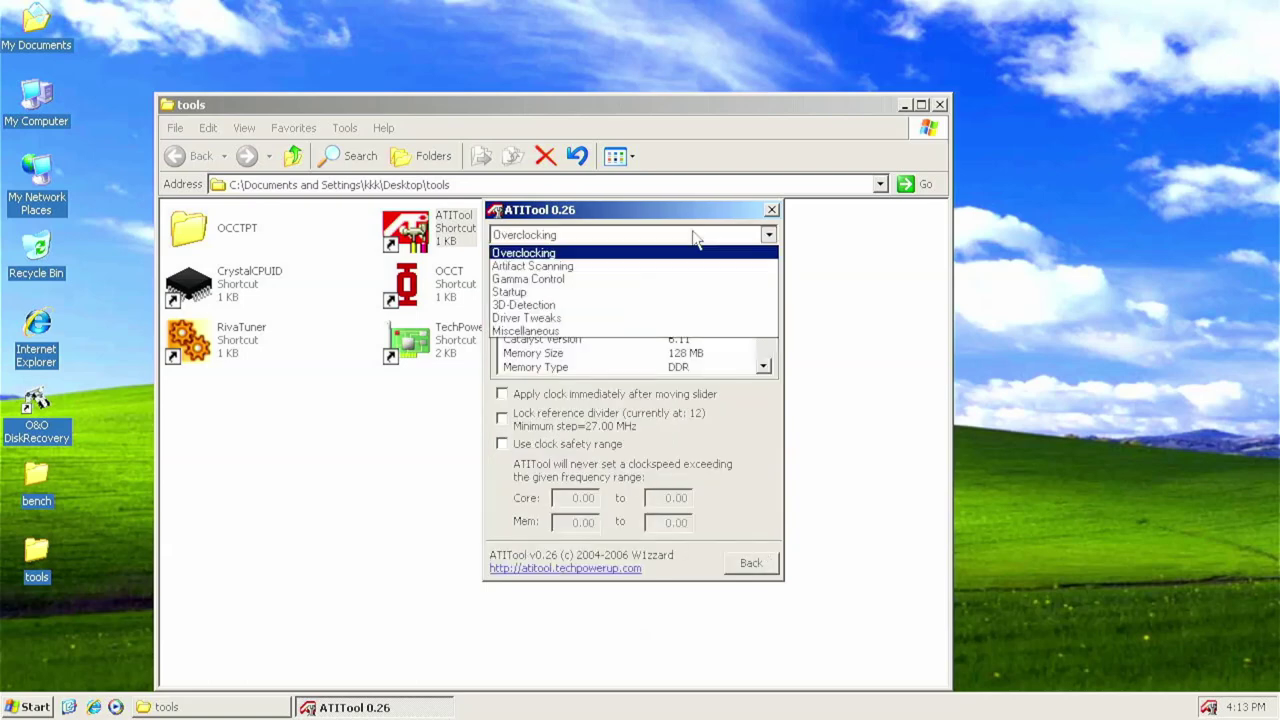
click(672, 333)
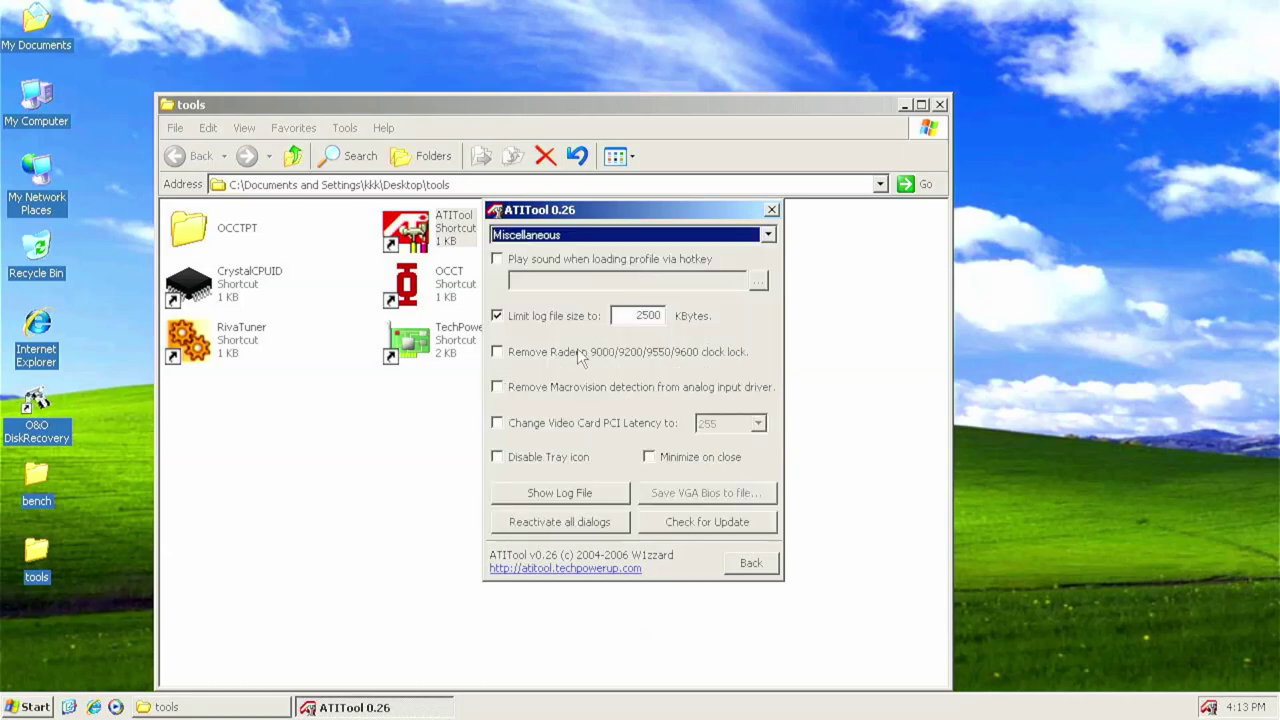
click(497, 353)
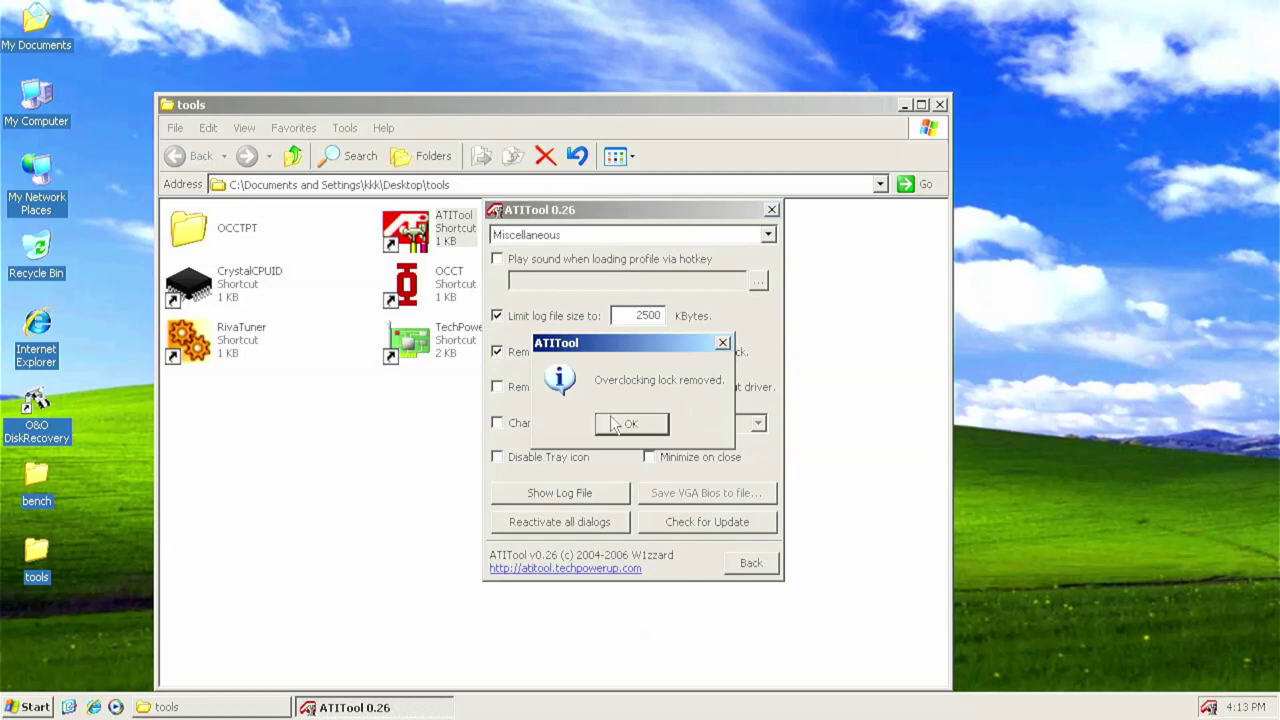
click(620, 425)
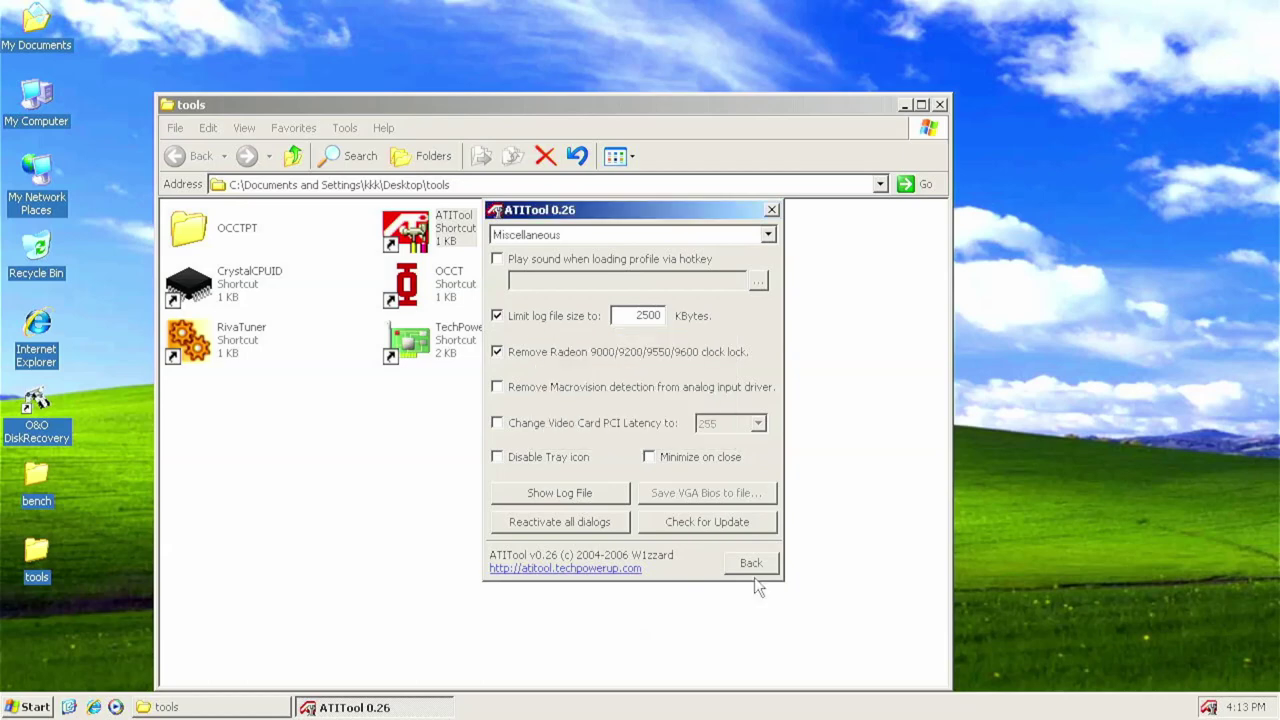
click(749, 566)
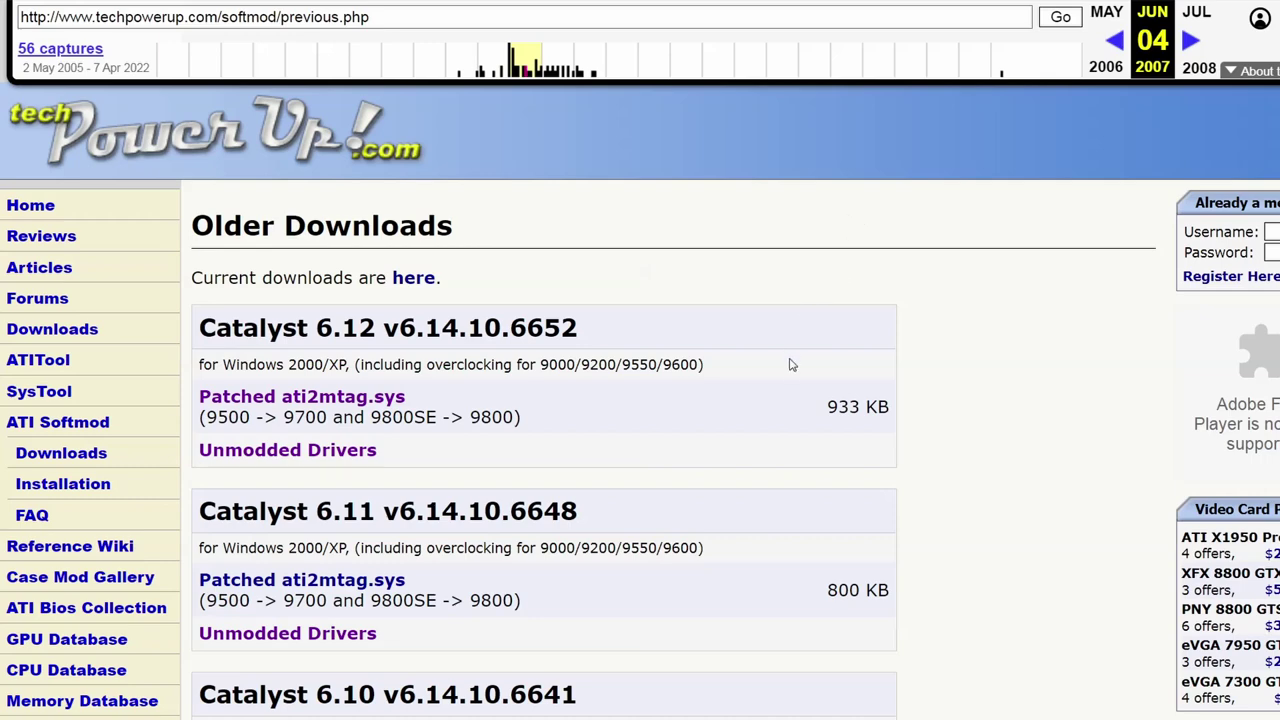
scroll(790, 365, down, 1)
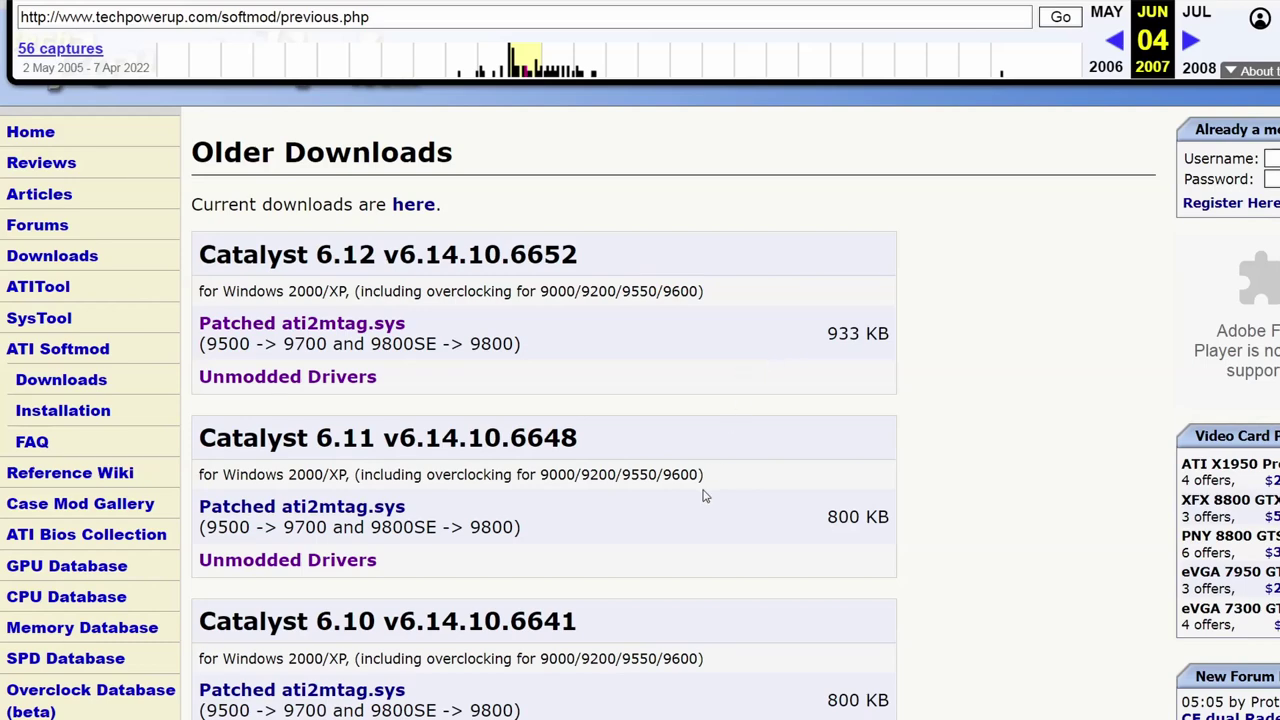
scroll(703, 496, down, 1)
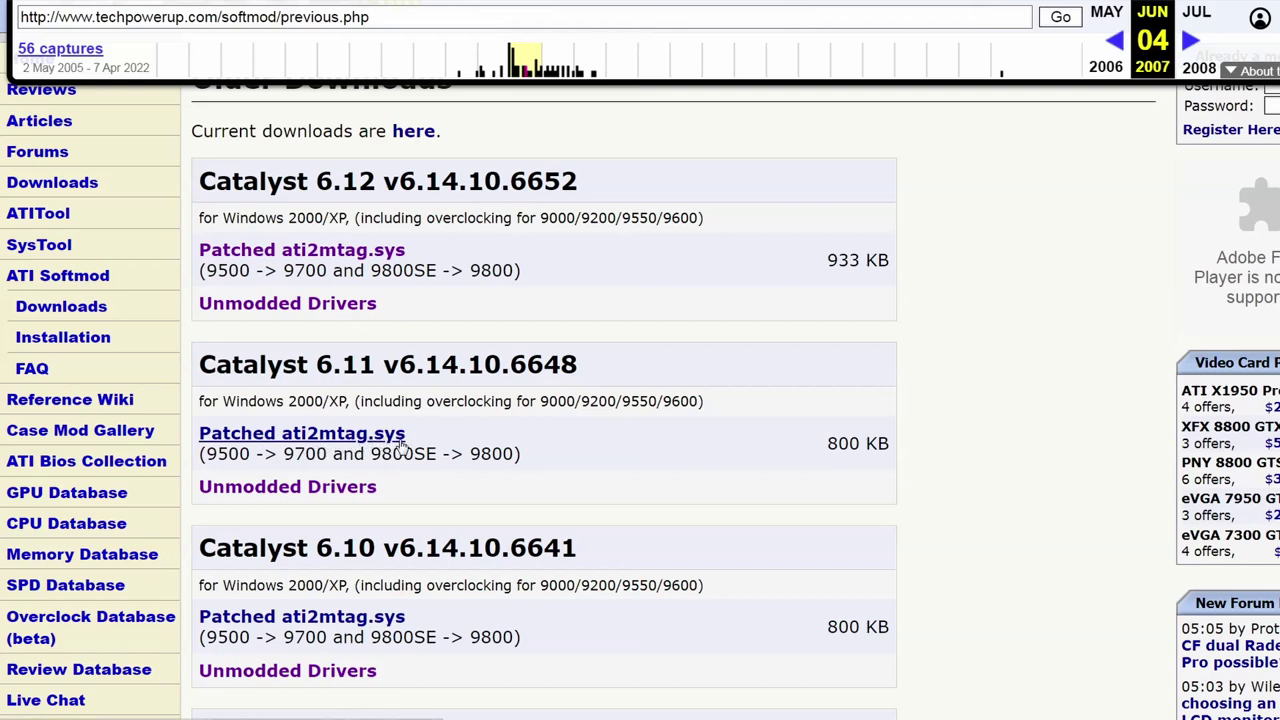
scroll(400, 447, down, 5)
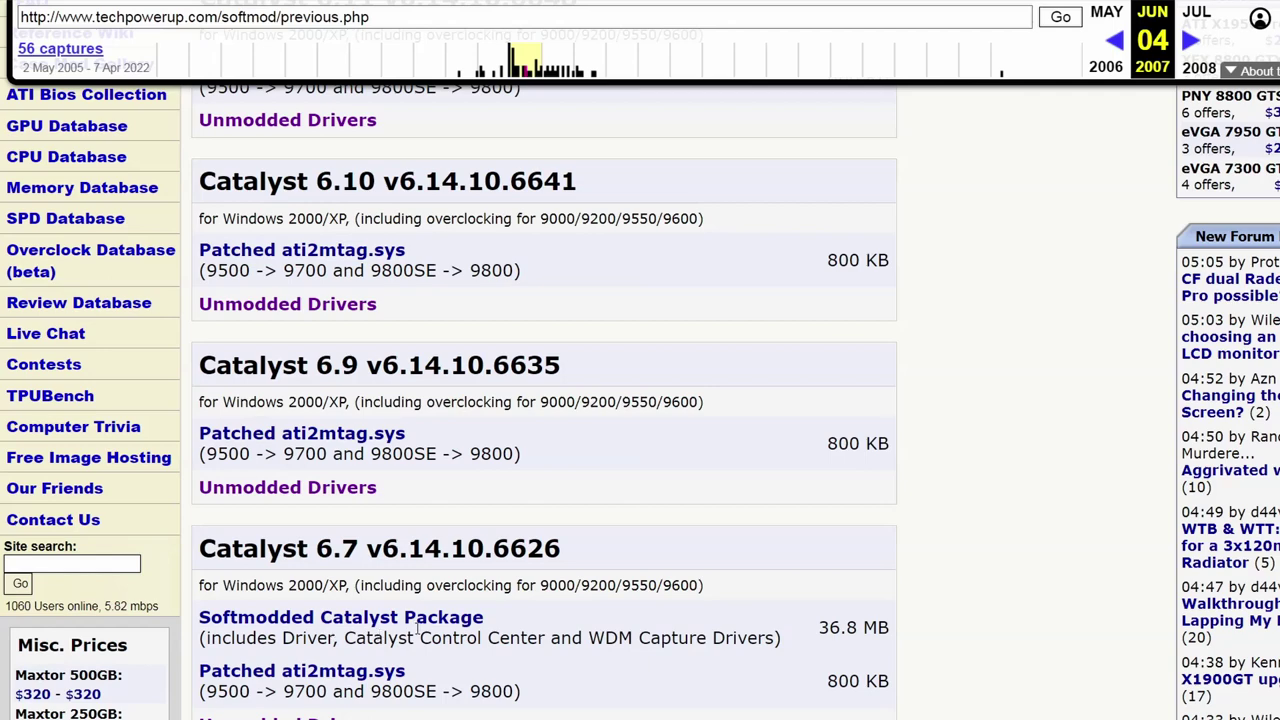
scroll(418, 628, up, 2)
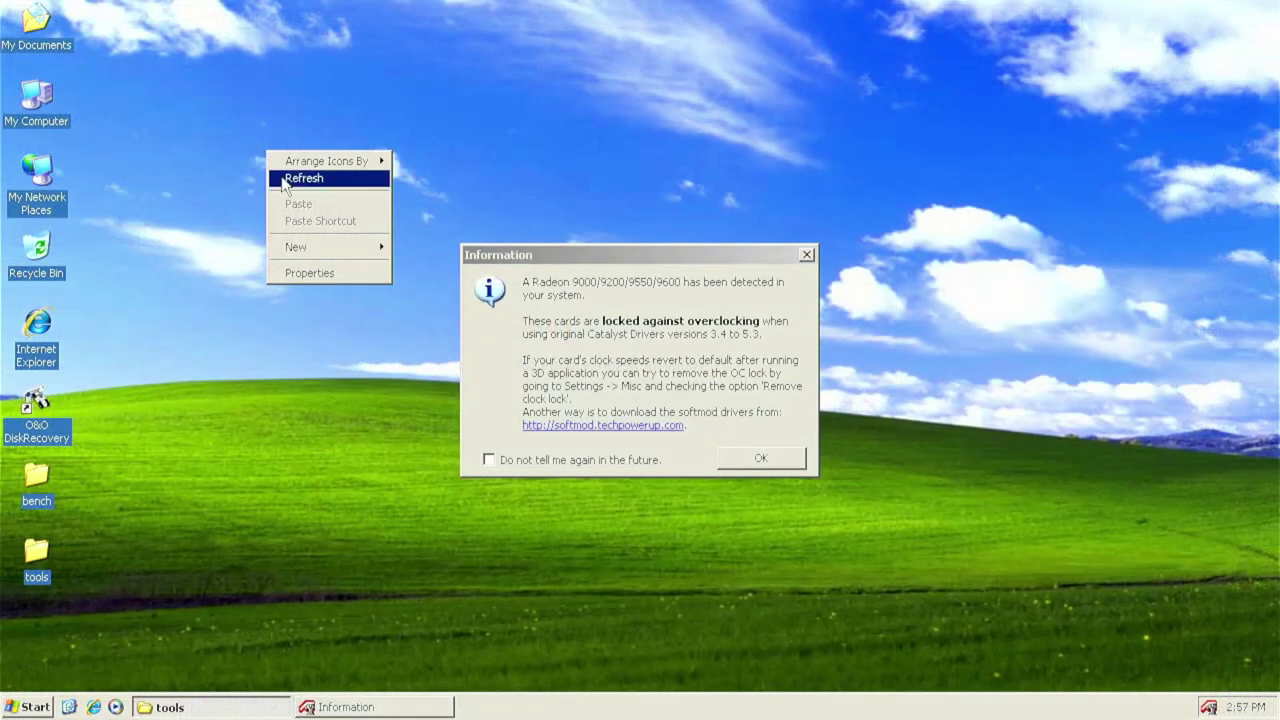
Open the RADEON 9200 SERIES adapter's device properties from Display Properties' advanced settings.
click(322, 275)
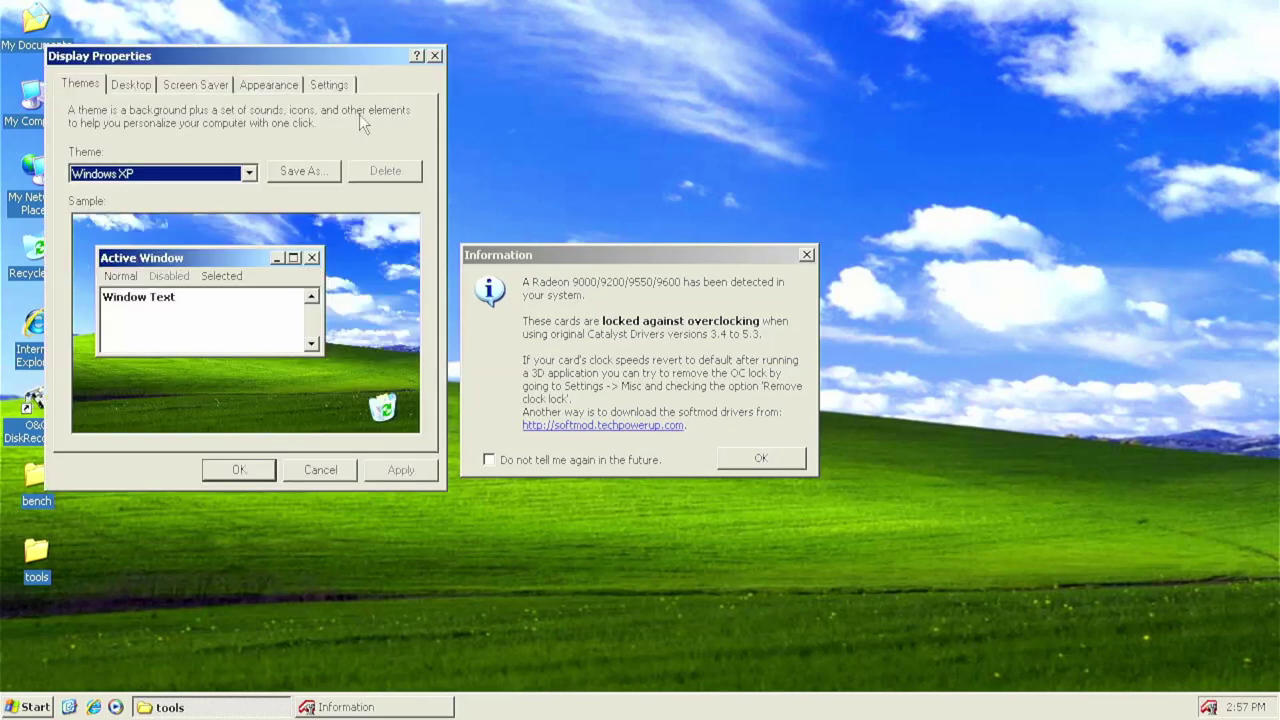
click(344, 86)
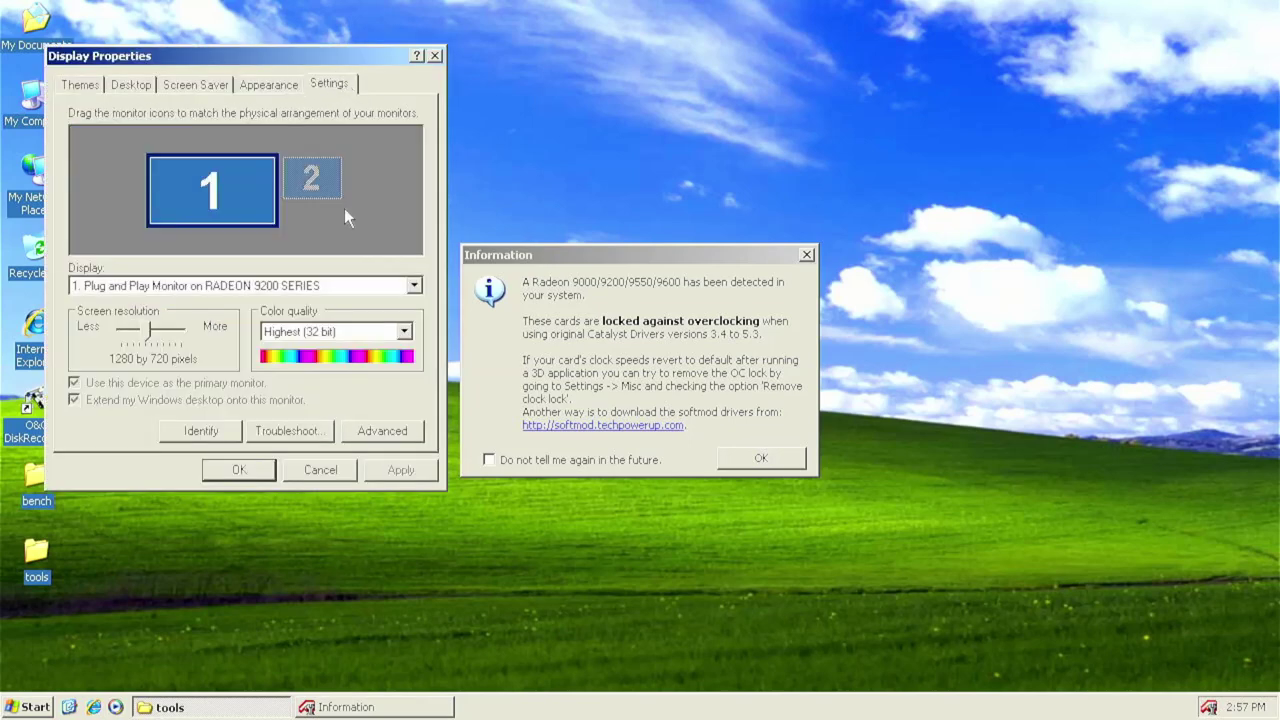
click(381, 430)
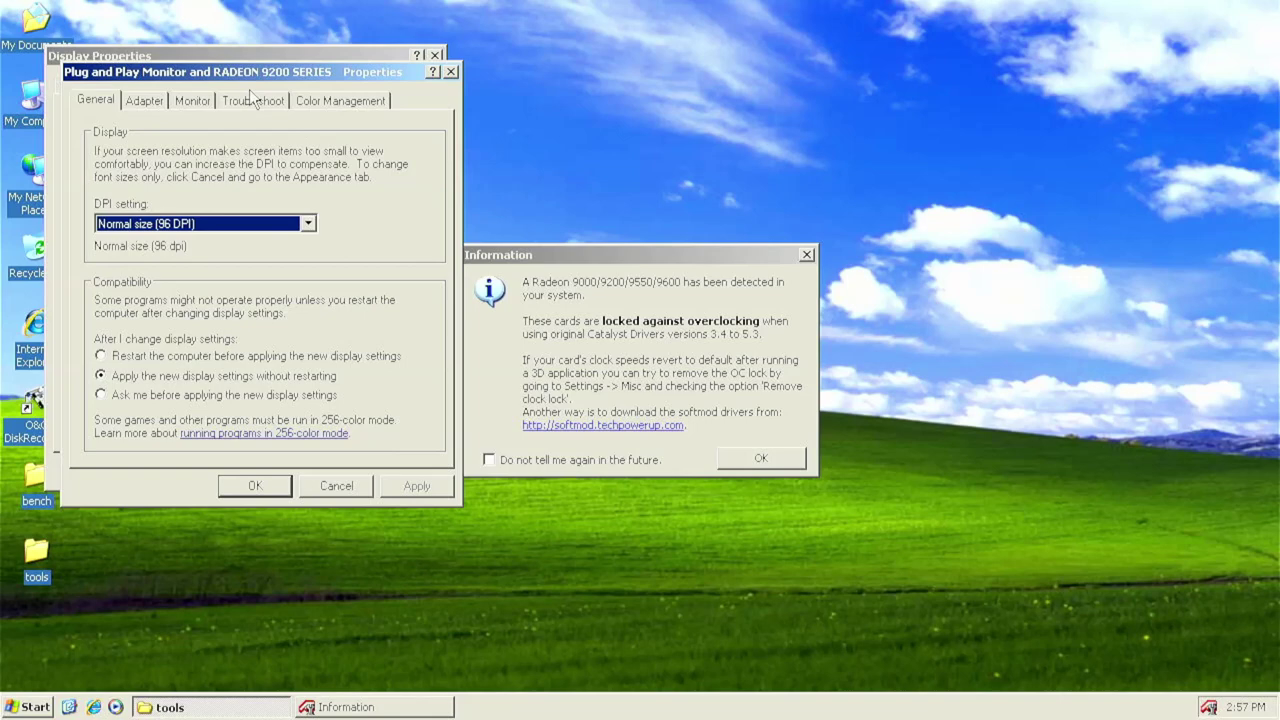
click(152, 101)
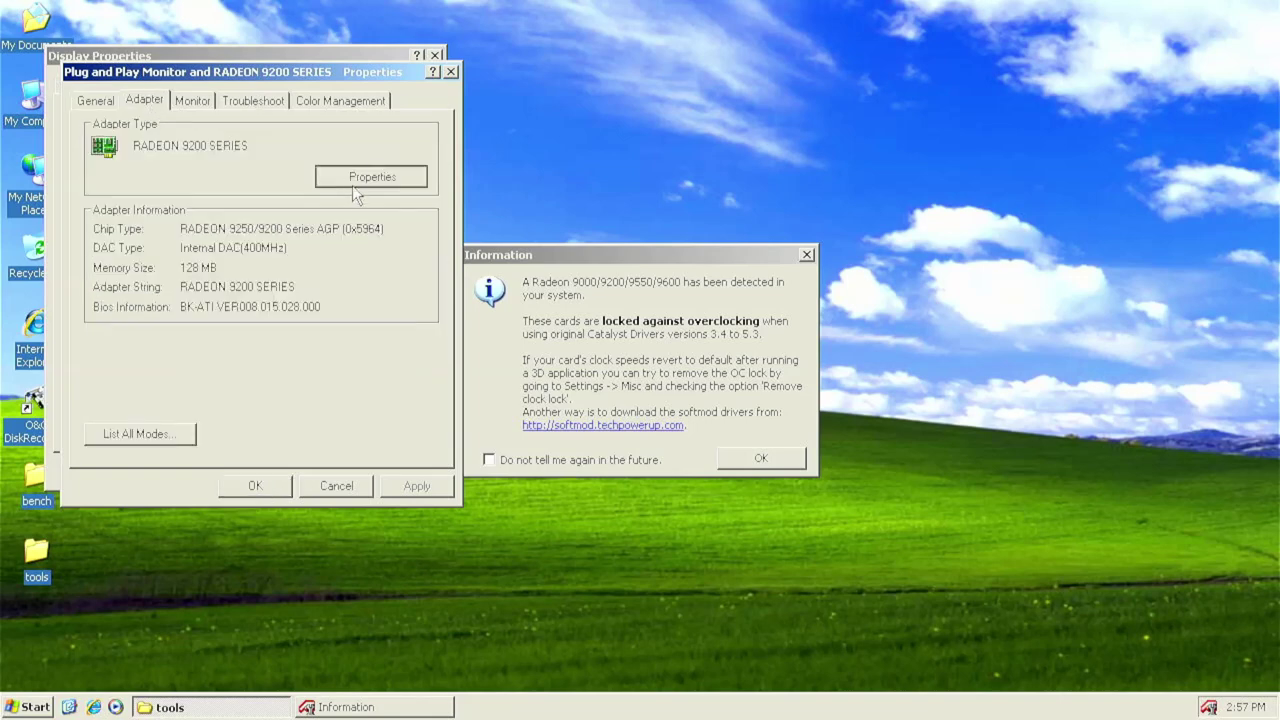
click(352, 185)
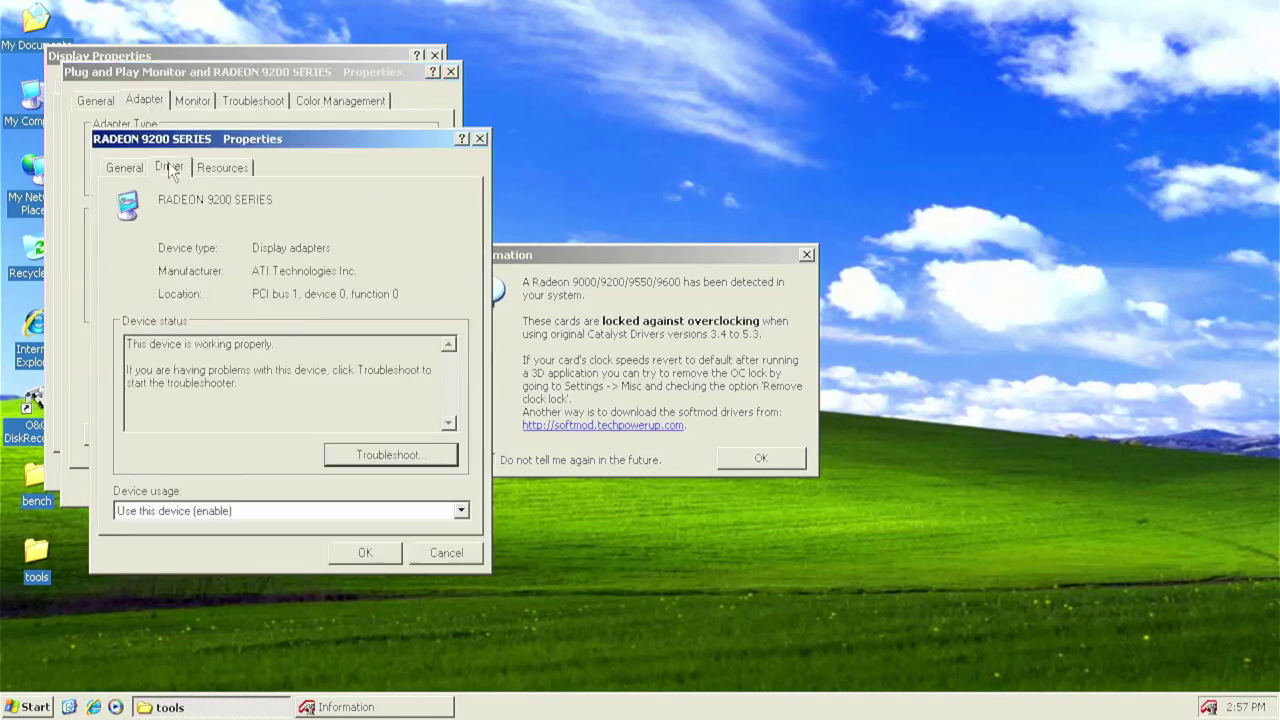
Check in Driver Details that ati2mtag.sys is version 6.14.10.6614 and not digitally signed.
click(170, 168)
click(177, 363)
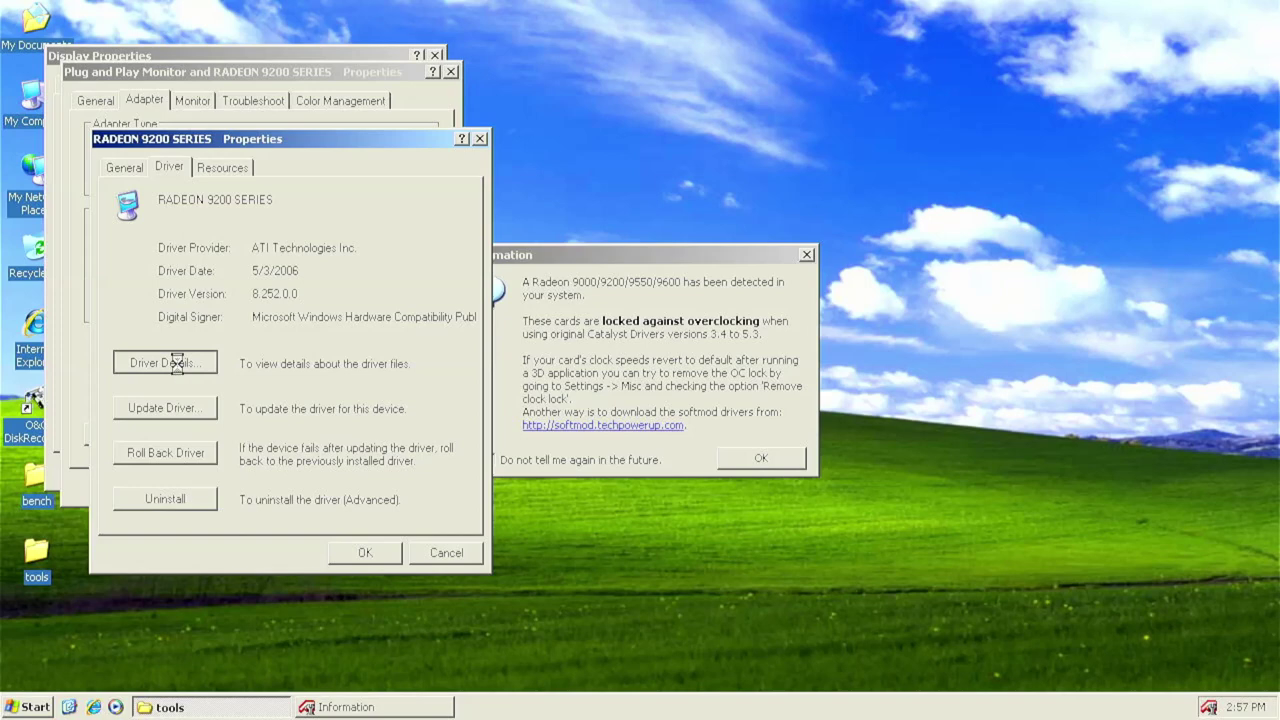
click(409, 364)
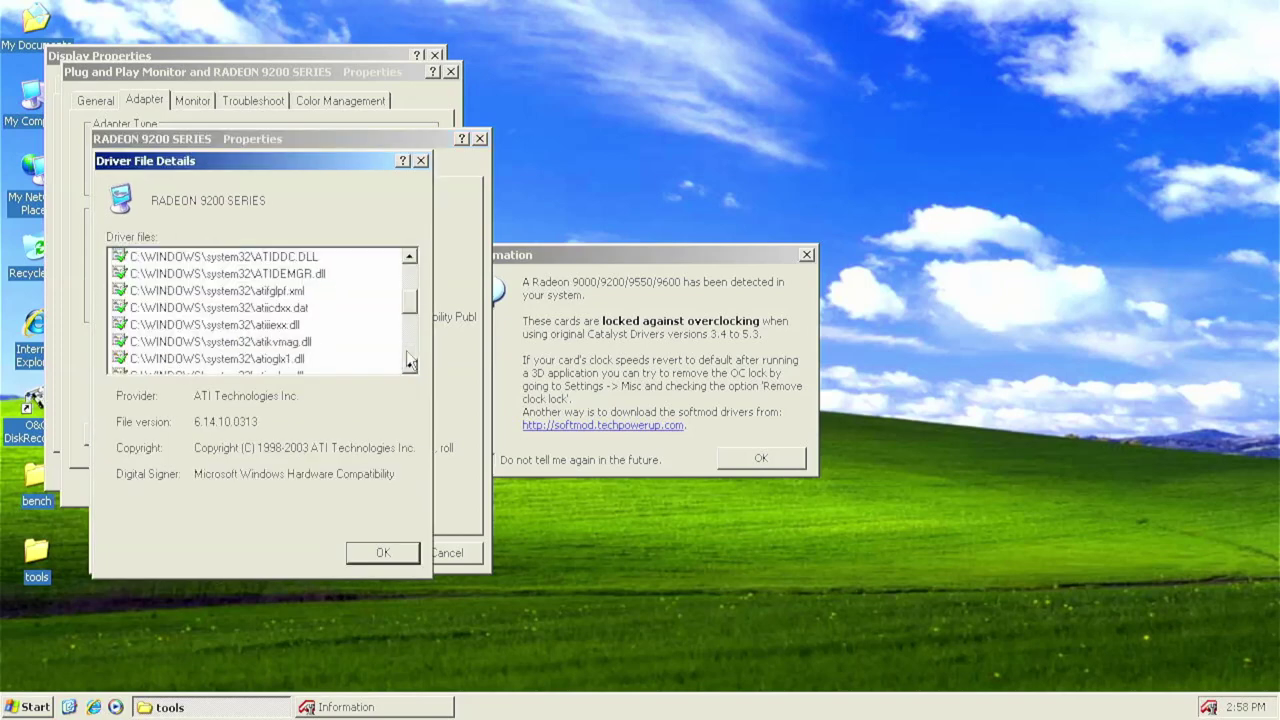
click(409, 364)
click(409, 364)
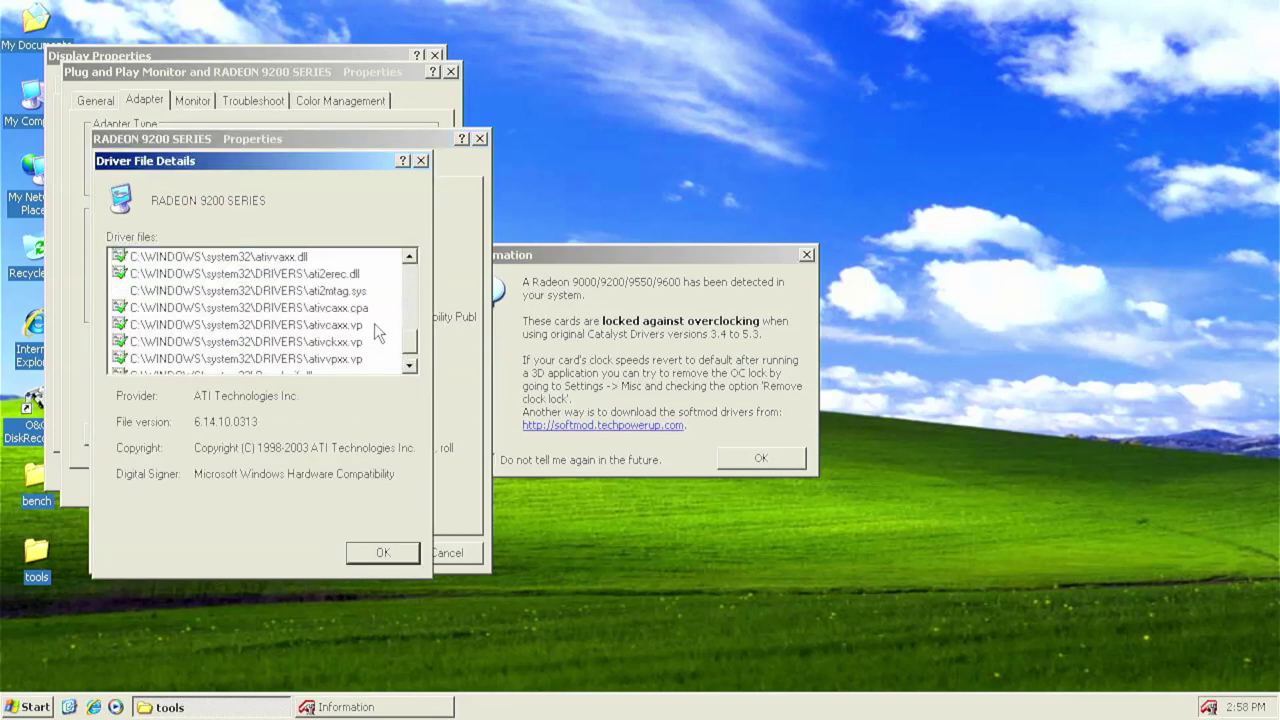
click(357, 296)
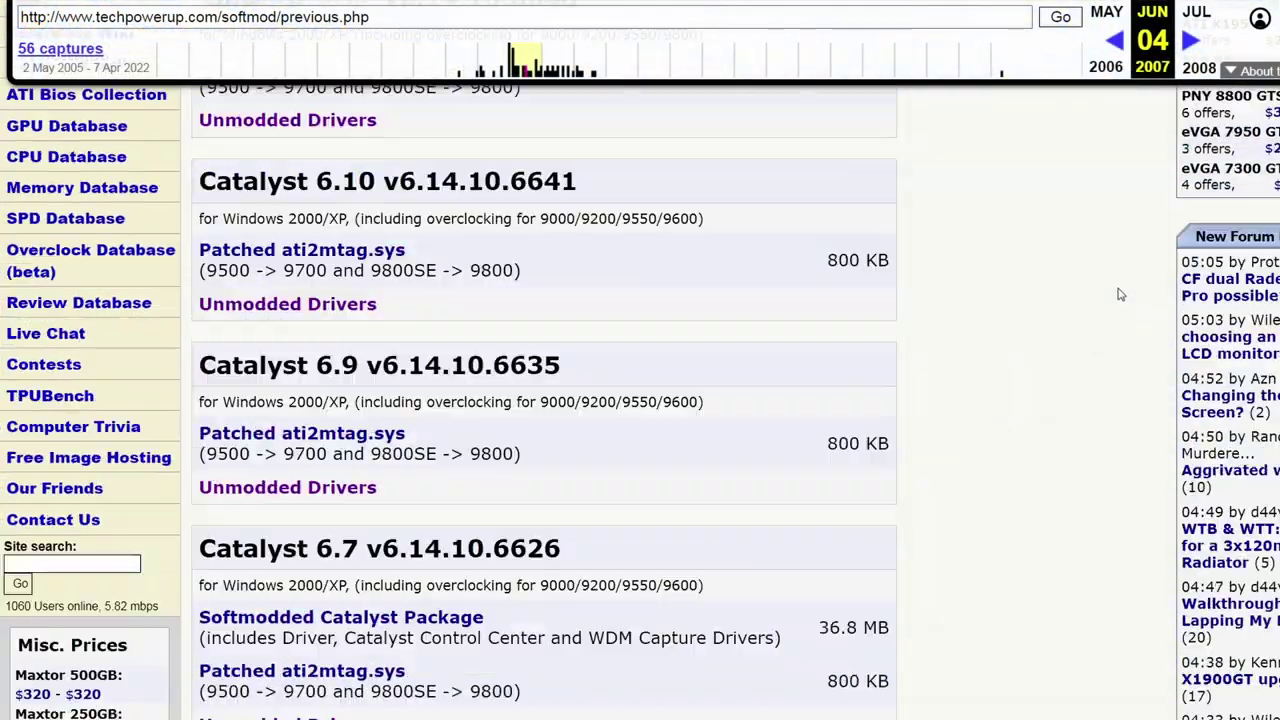
scroll(1118, 294, down, 3)
scroll(1120, 294, down, 6)
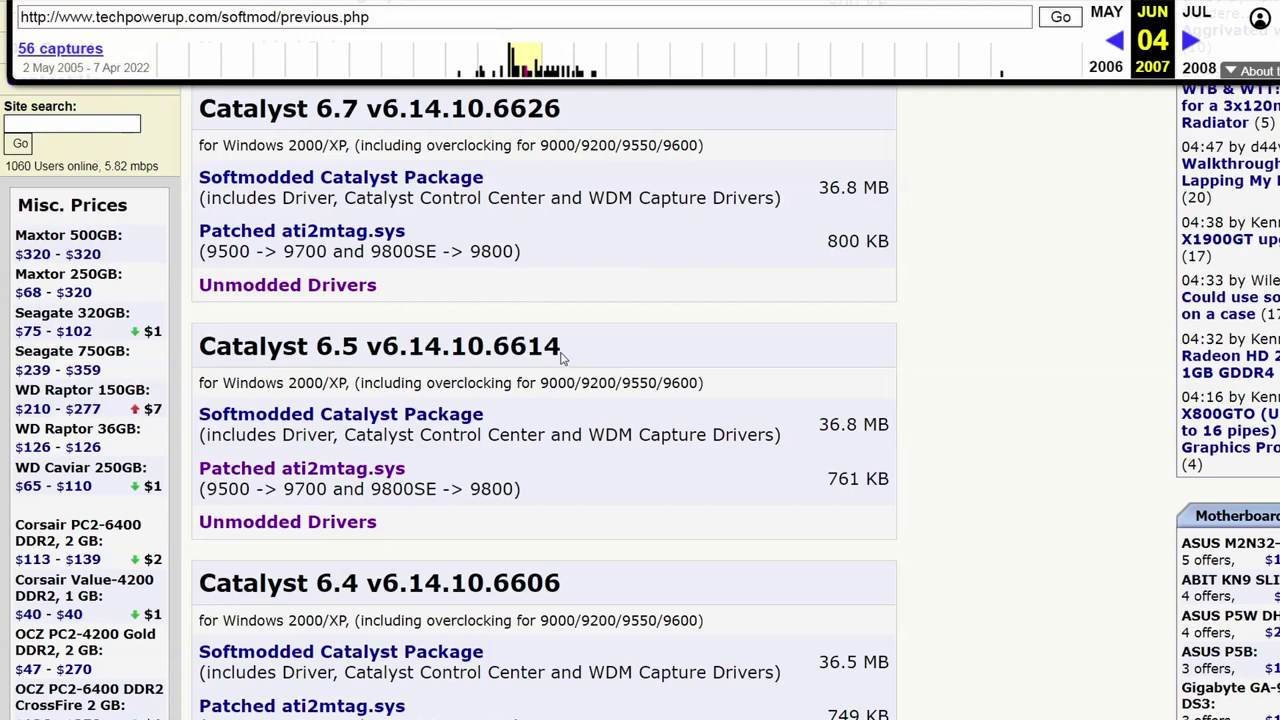
drag(562, 350, 493, 348)
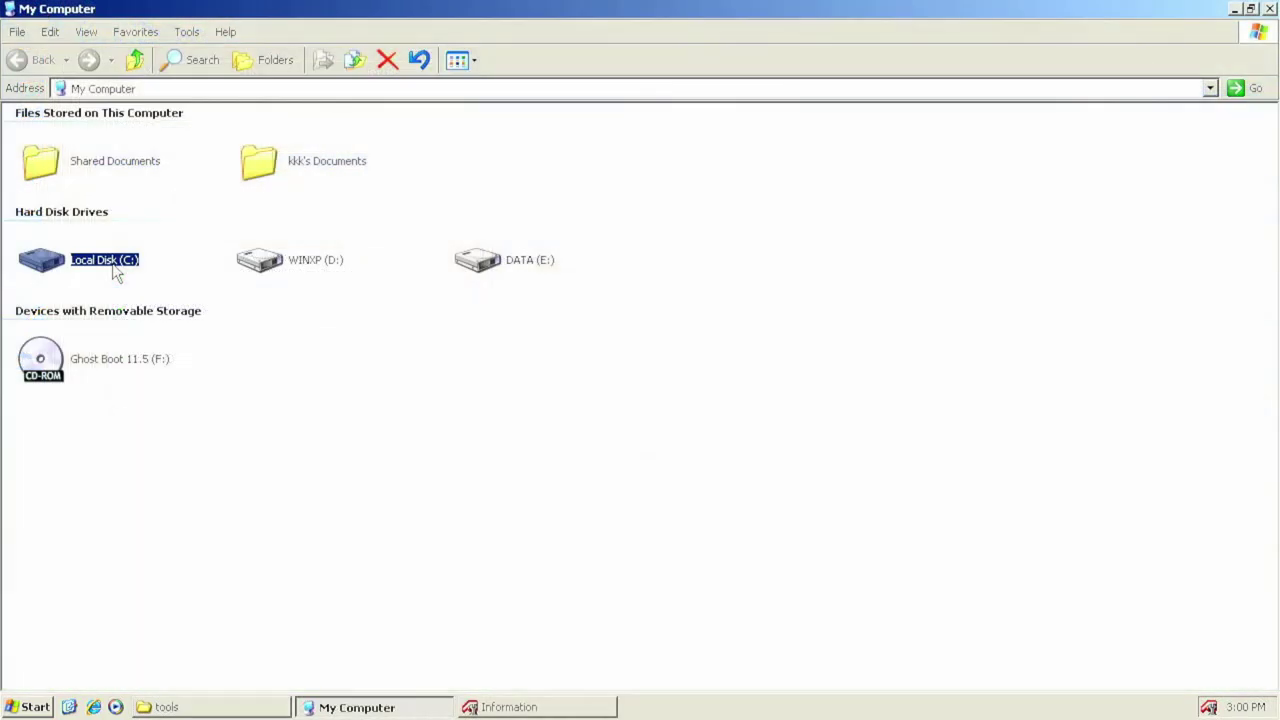
Browse from C: through ATI\SUPPORT's driver package to Driver\2KXP_INF\B_32846.
double_click(74, 268)
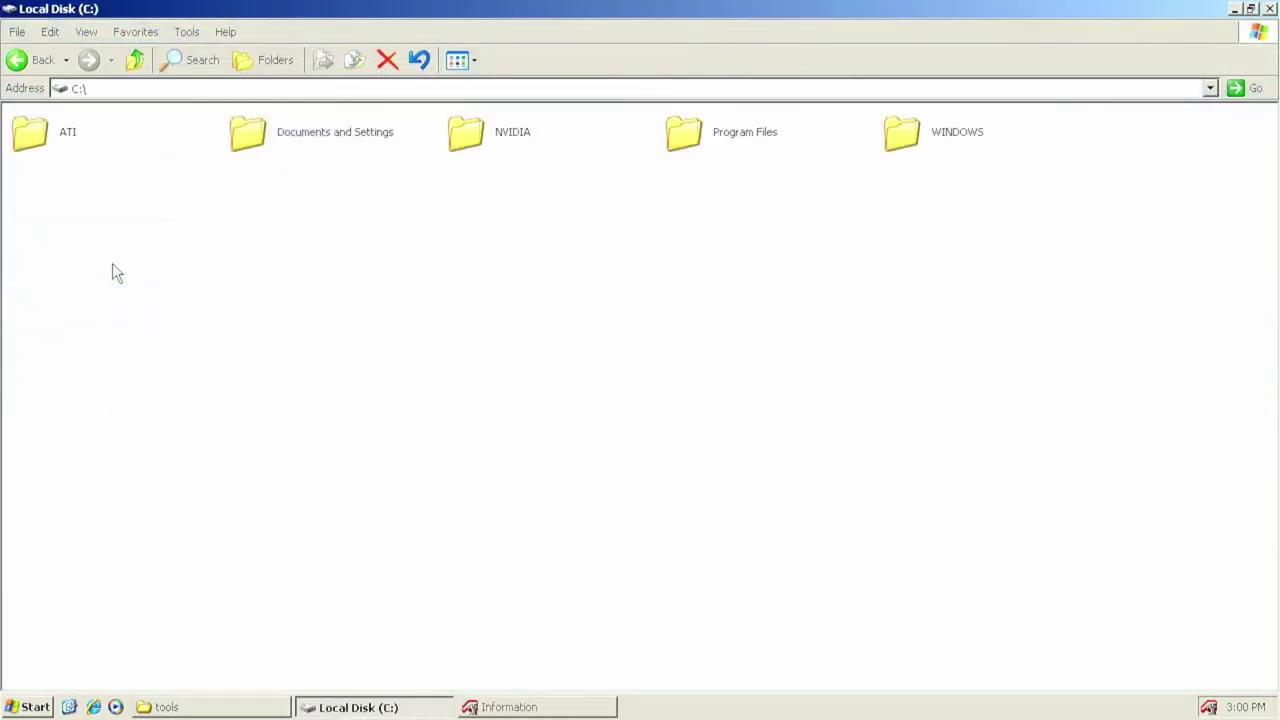
double_click(43, 131)
double_click(43, 131)
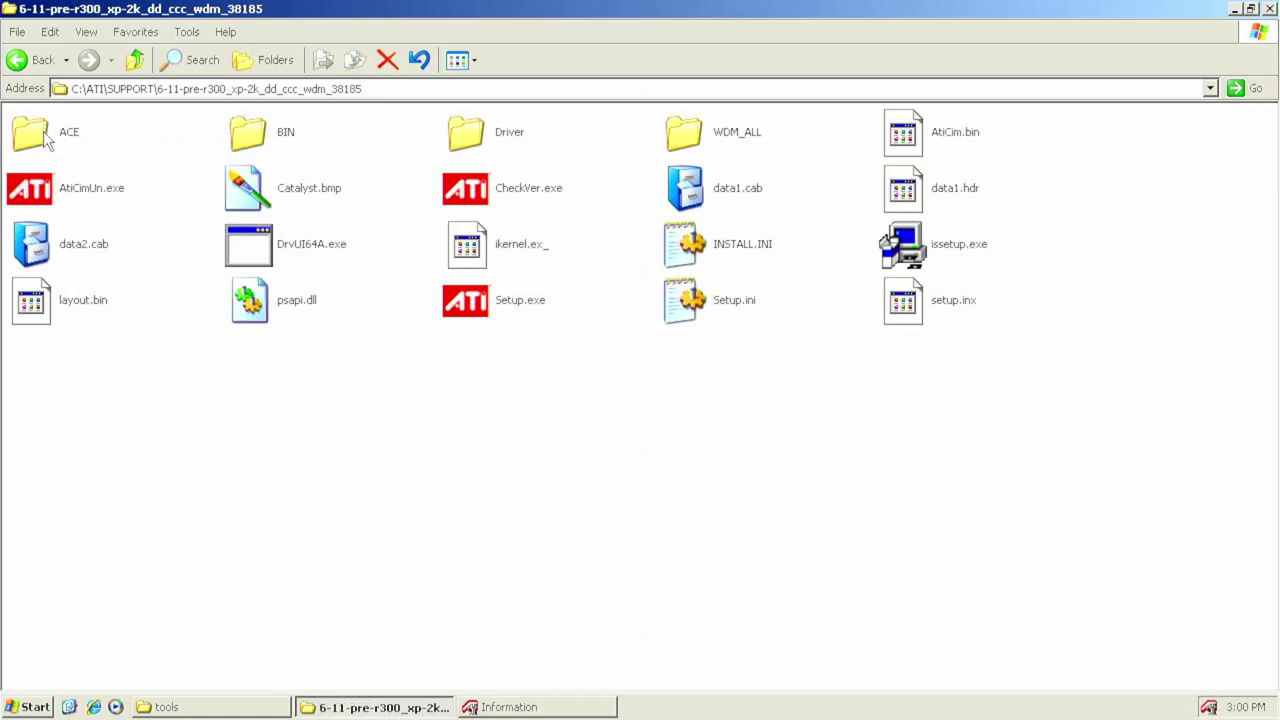
double_click(470, 150)
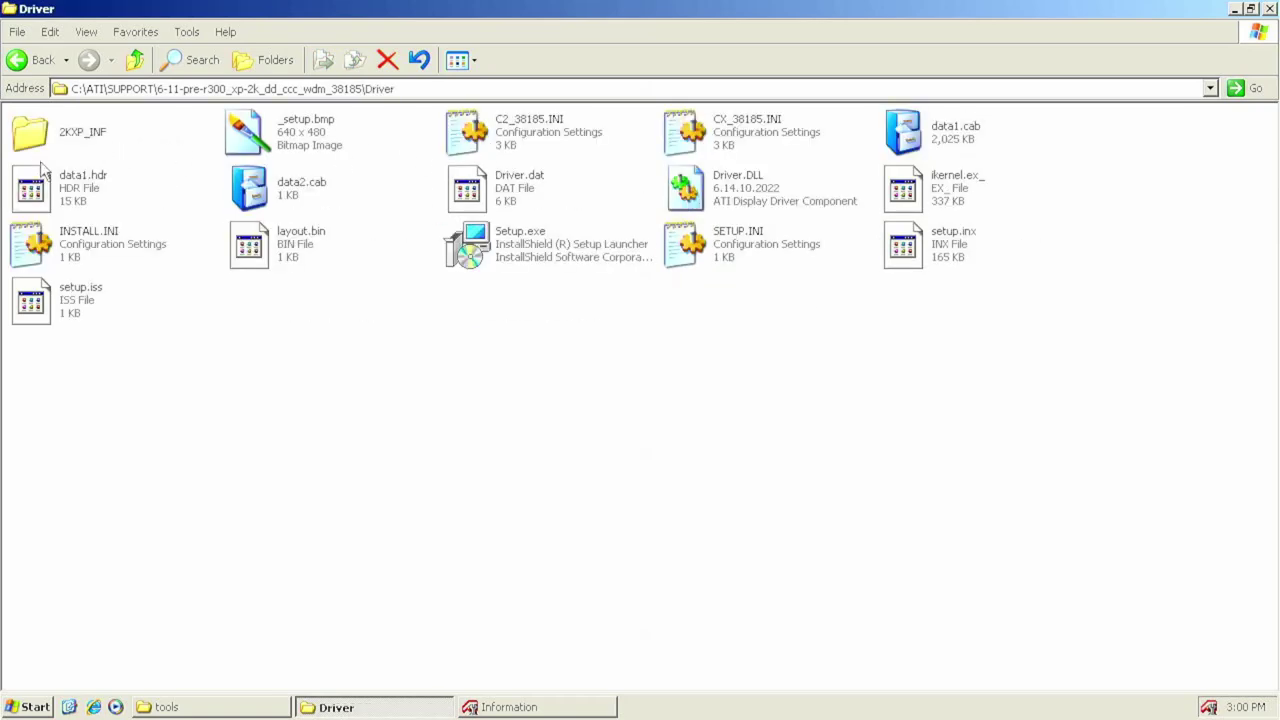
double_click(70, 140)
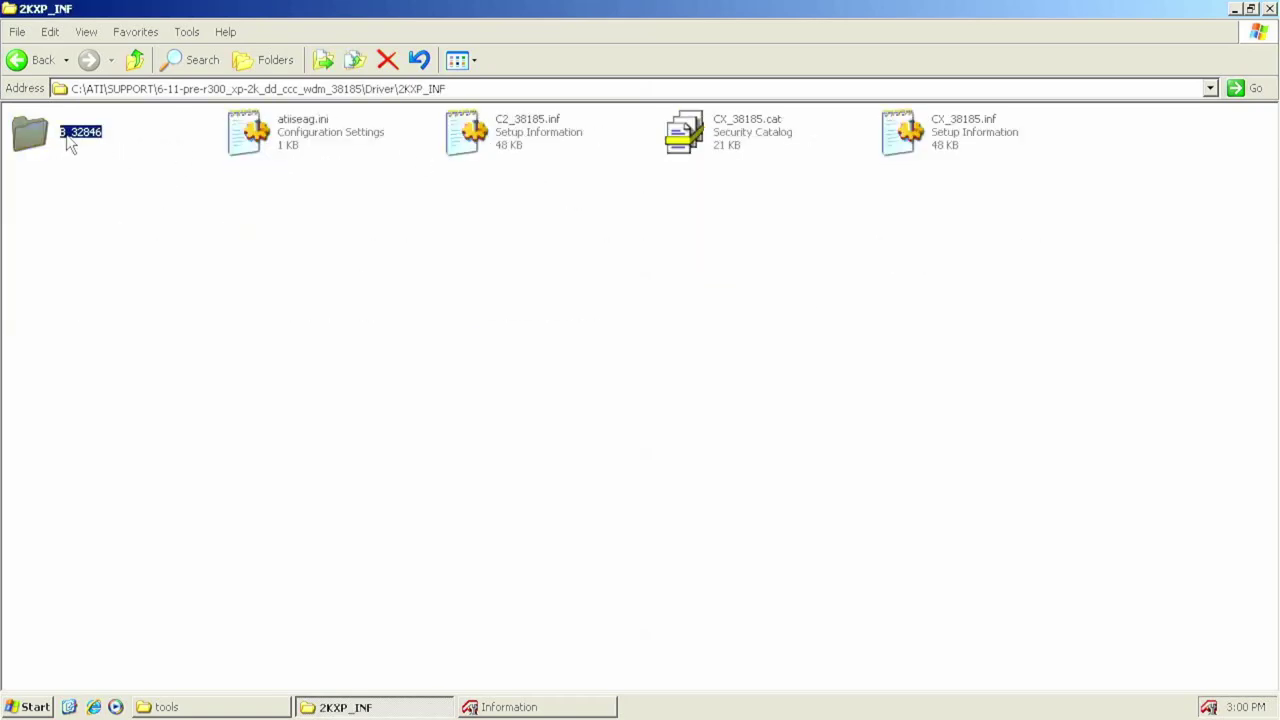
double_click(68, 138)
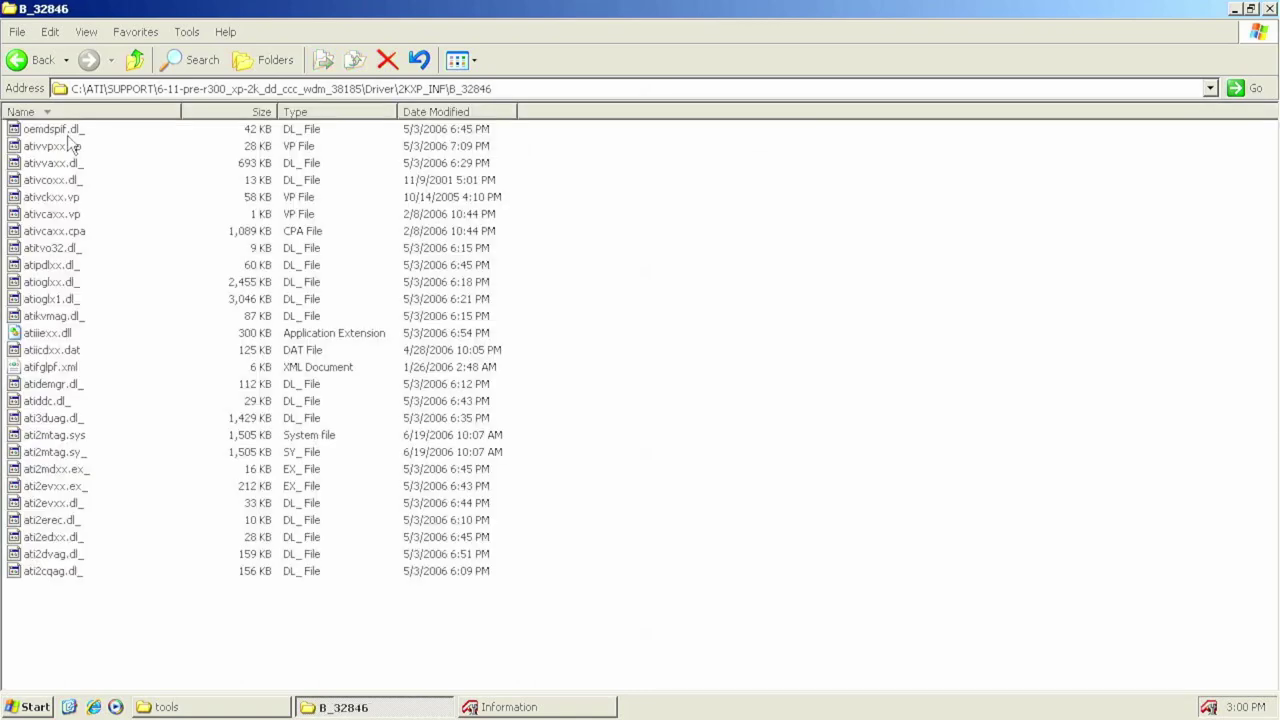
Compare the 1,505 KB ati2mtag.sys with ati2mtag.sy_, then return to the Driver folder.
click(72, 444)
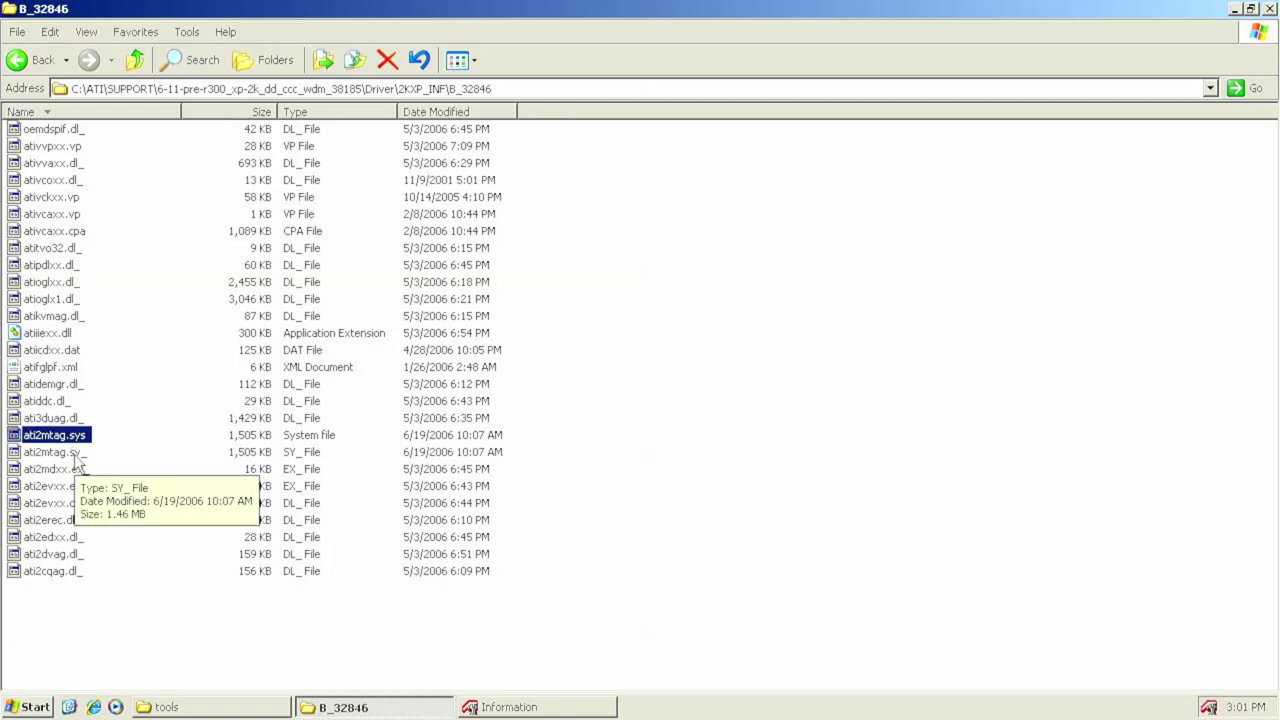
click(76, 456)
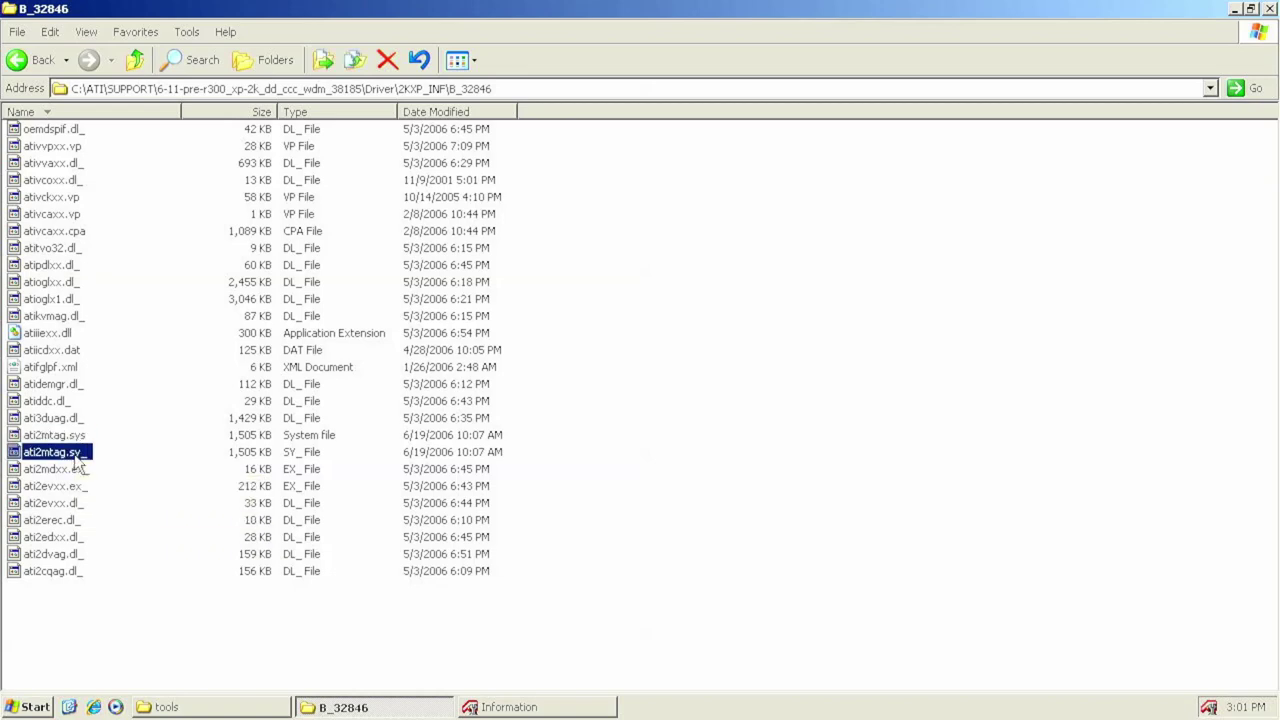
click(80, 441)
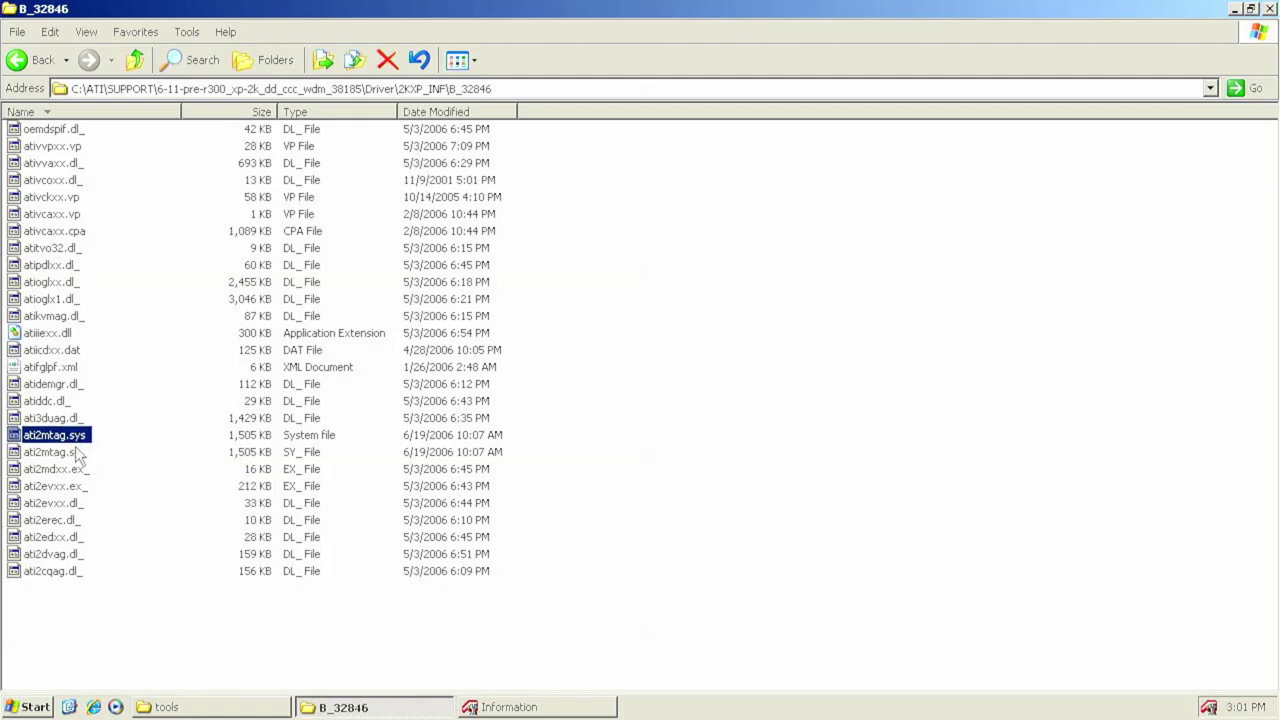
click(80, 452)
click(80, 438)
click(35, 61)
click(35, 61)
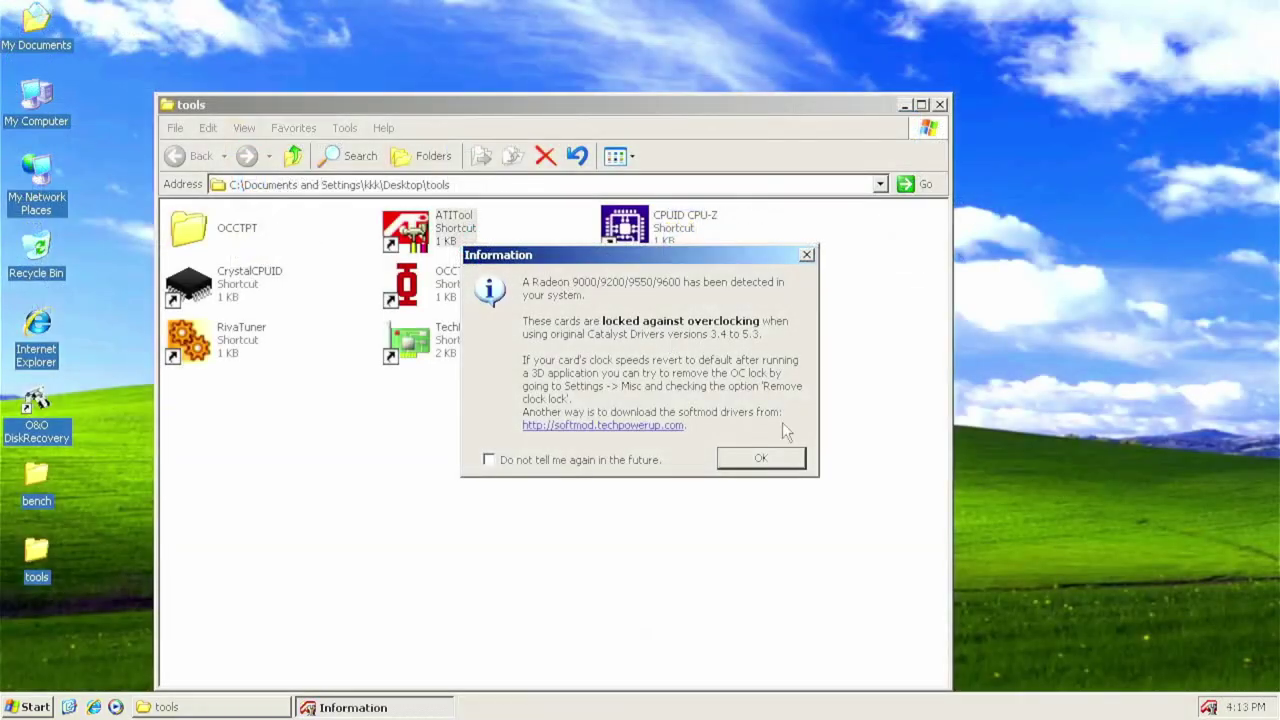
Tick 'Remove Radeon 9000/9200/9550/9600 clock lock' on ATITool's Miscellaneous settings page.
click(764, 457)
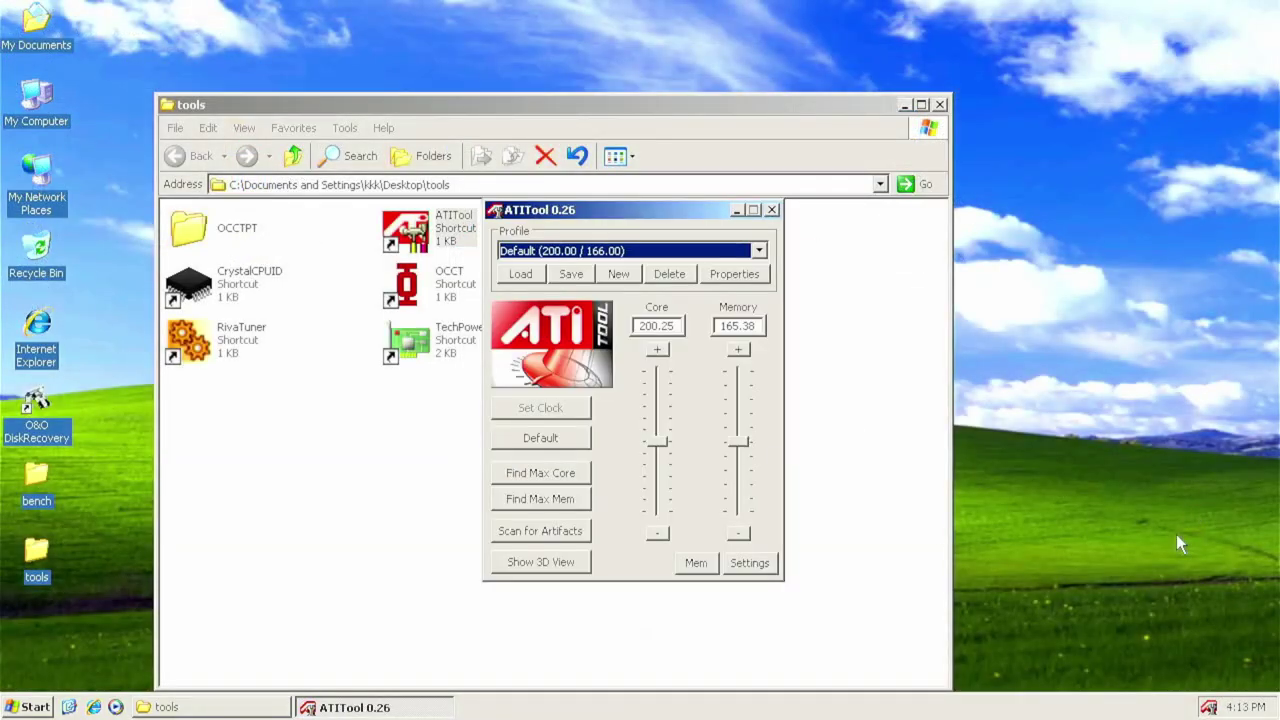
click(765, 562)
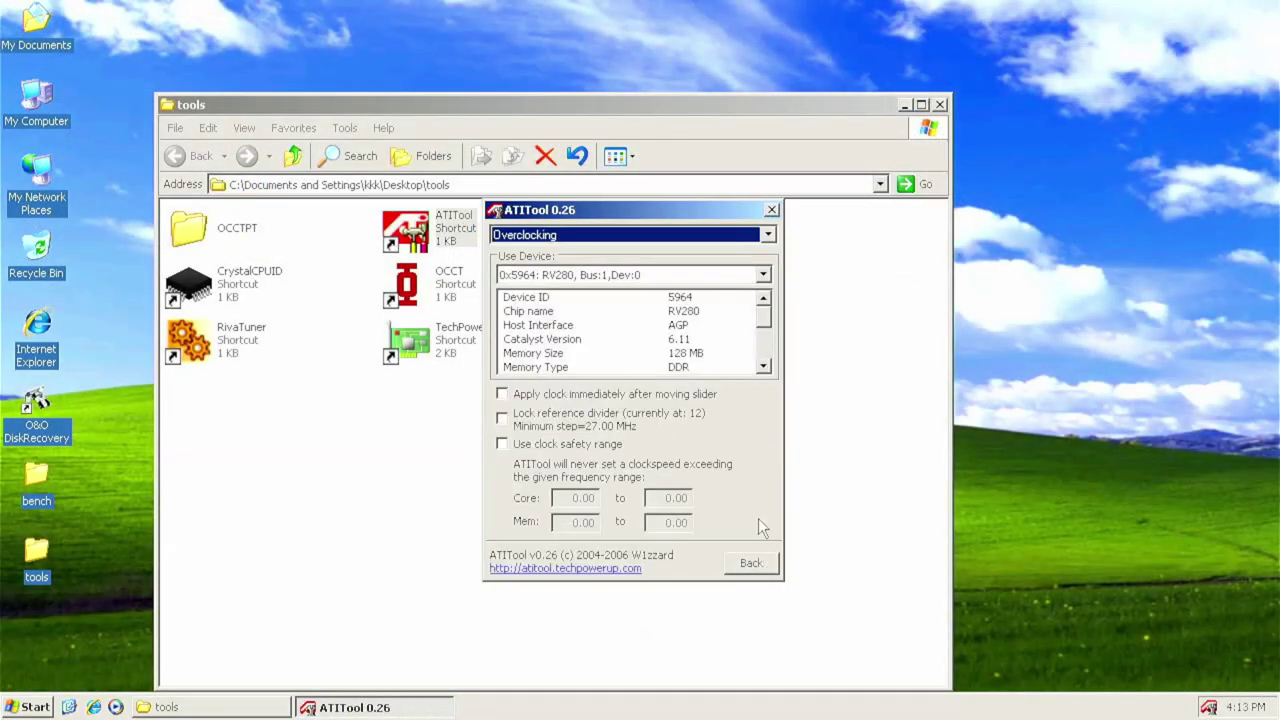
click(697, 234)
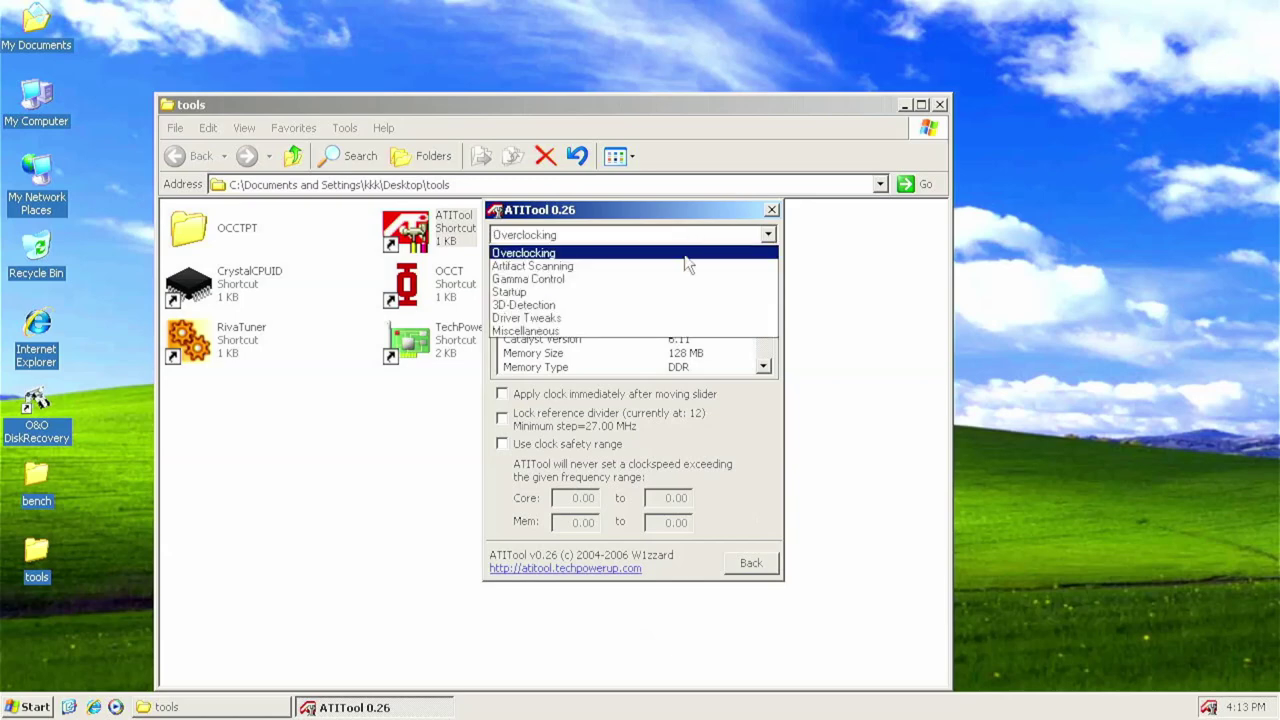
click(672, 331)
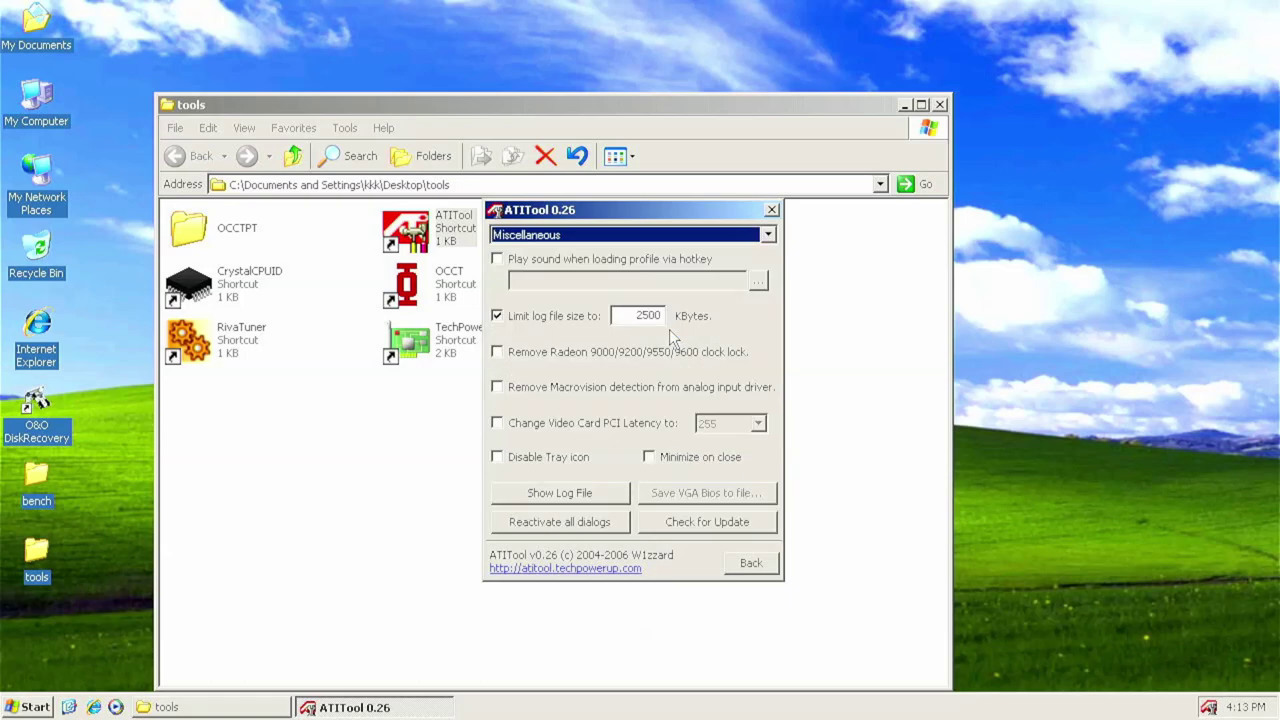
click(497, 352)
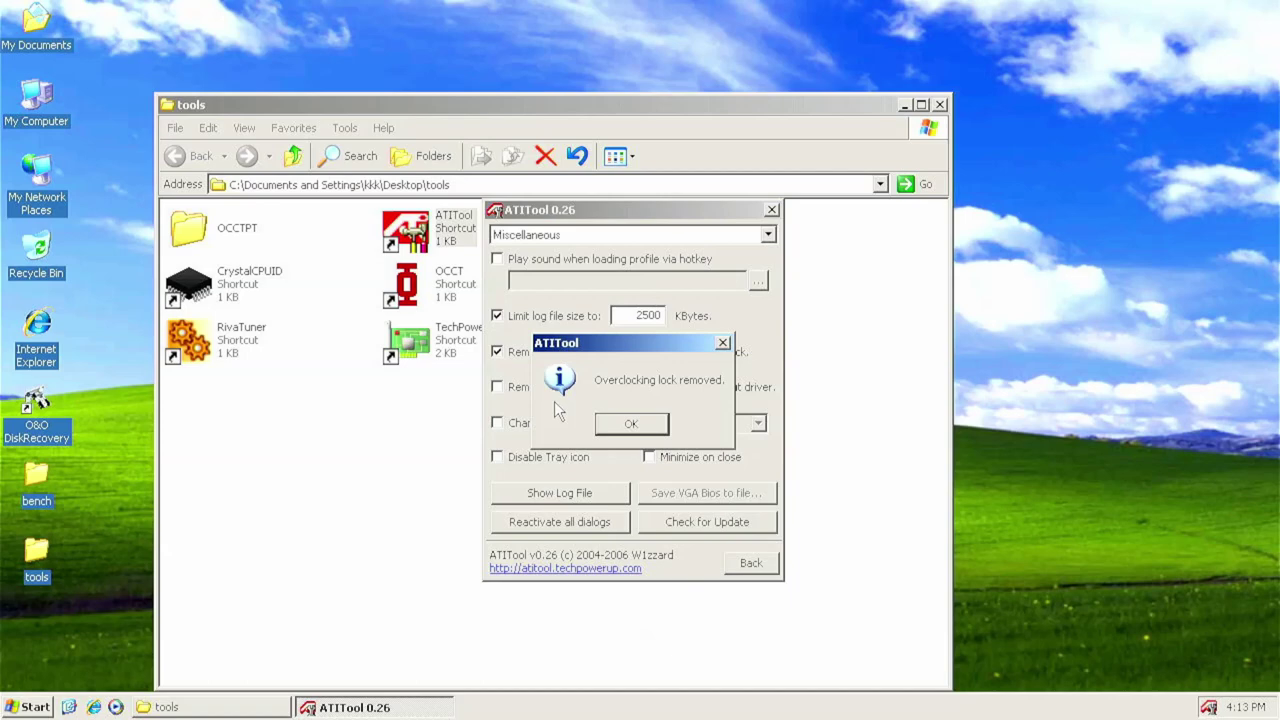
Start an artifact scan with 3D view, then abort it.
click(627, 424)
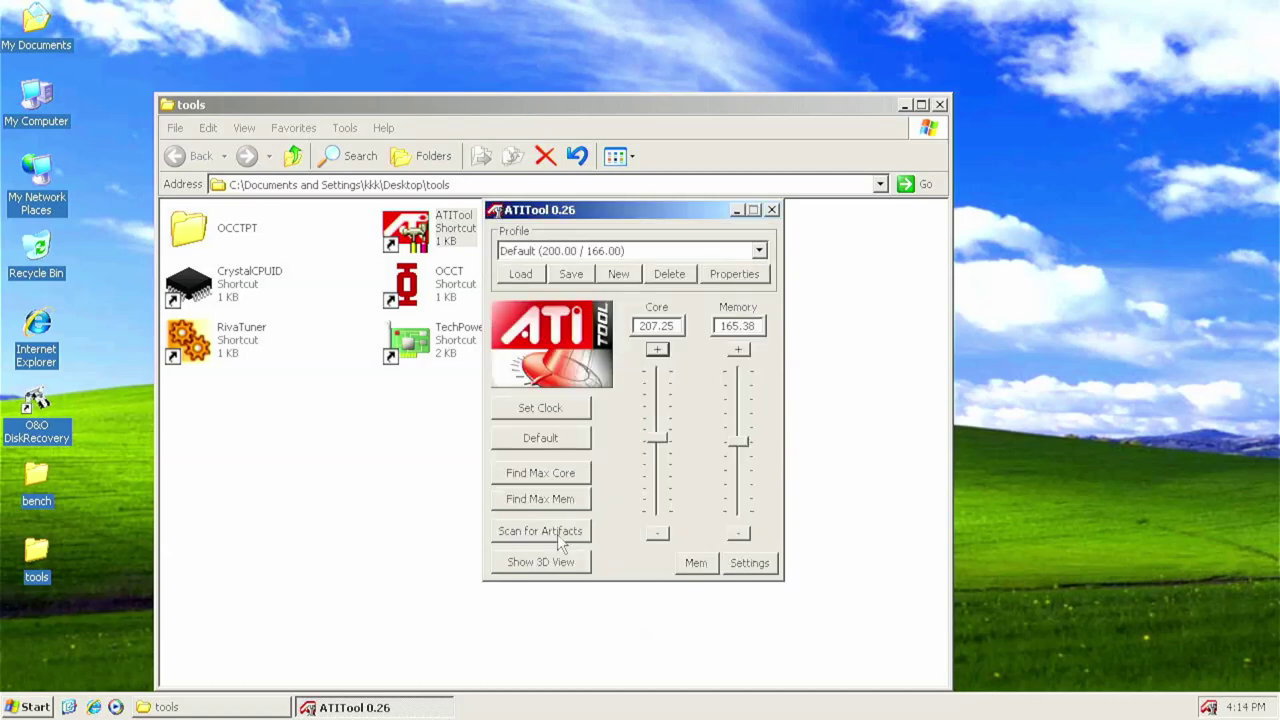
click(557, 534)
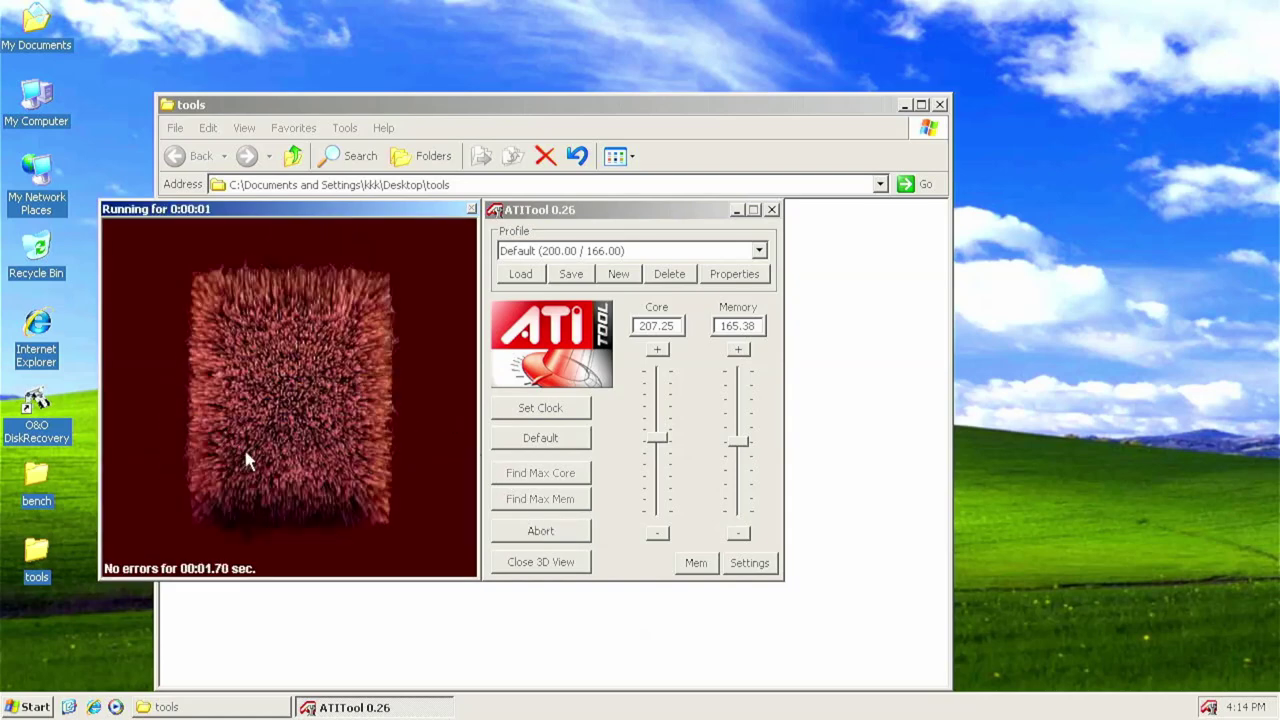
click(506, 533)
Shift the Artifact Scanning sensitivity slider toward Lower overclock, then close ATITool.
click(736, 563)
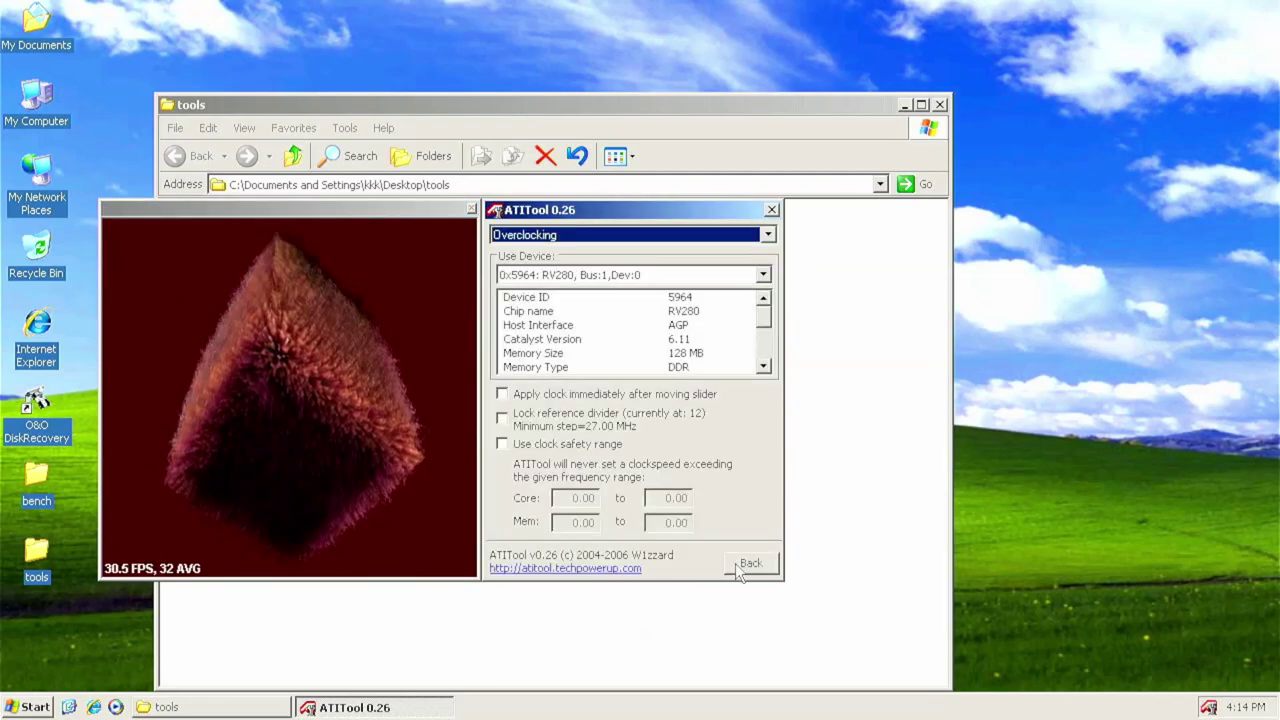
click(630, 234)
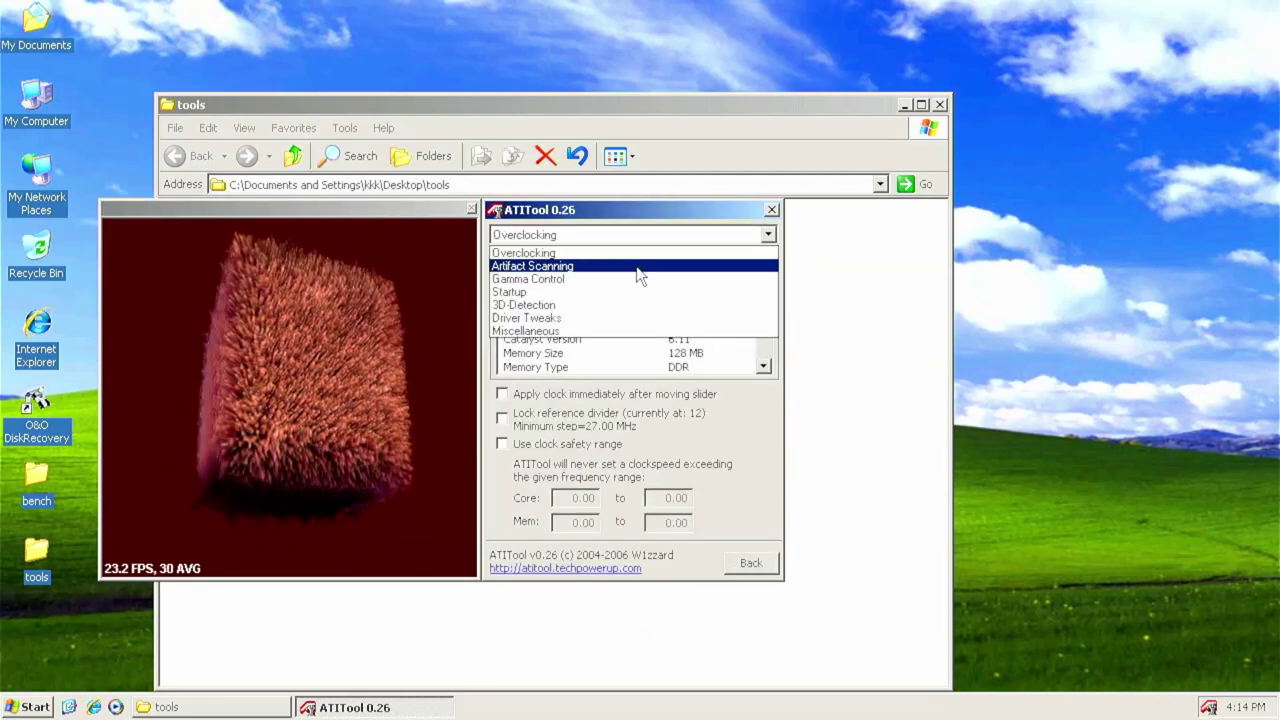
click(637, 268)
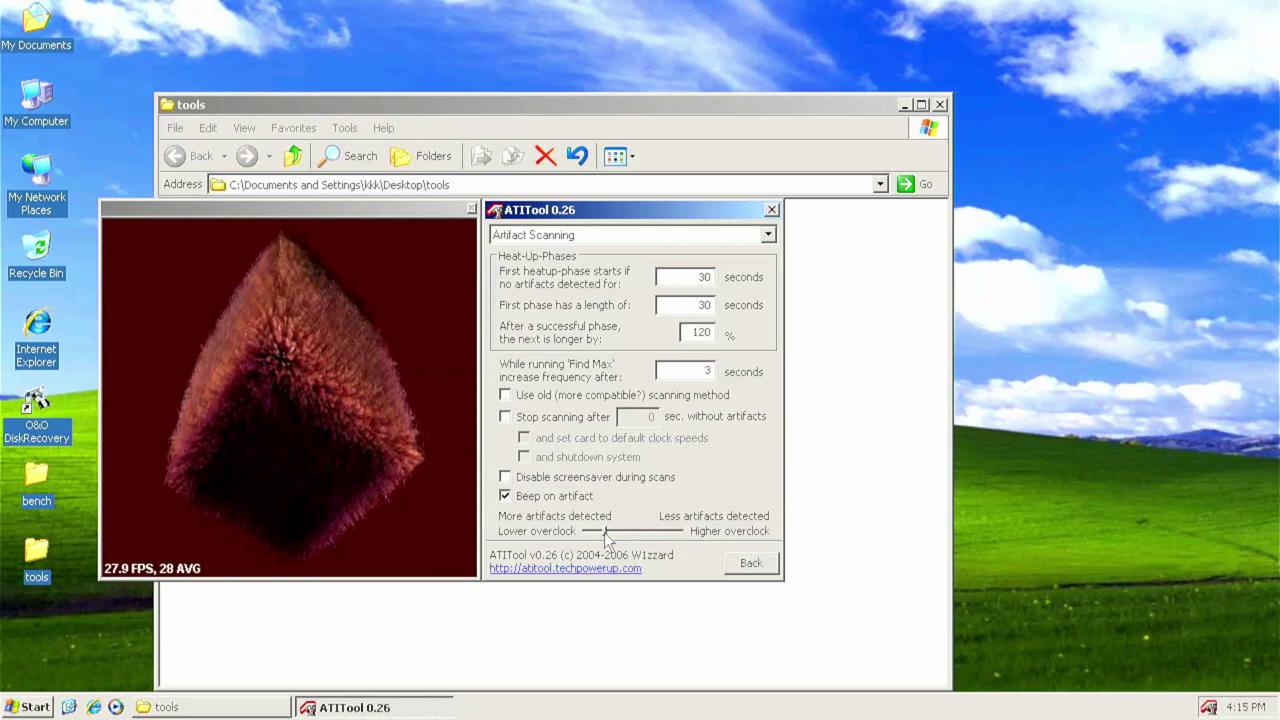
drag(605, 532, 586, 532)
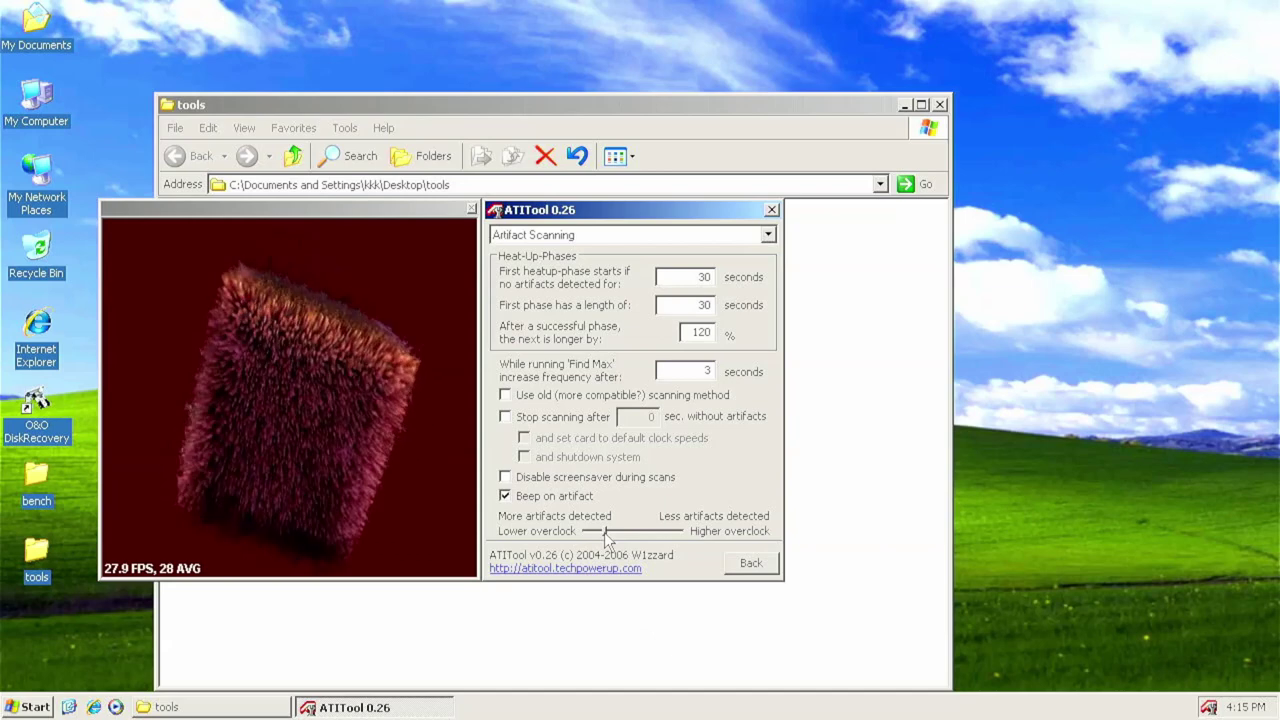
click(748, 565)
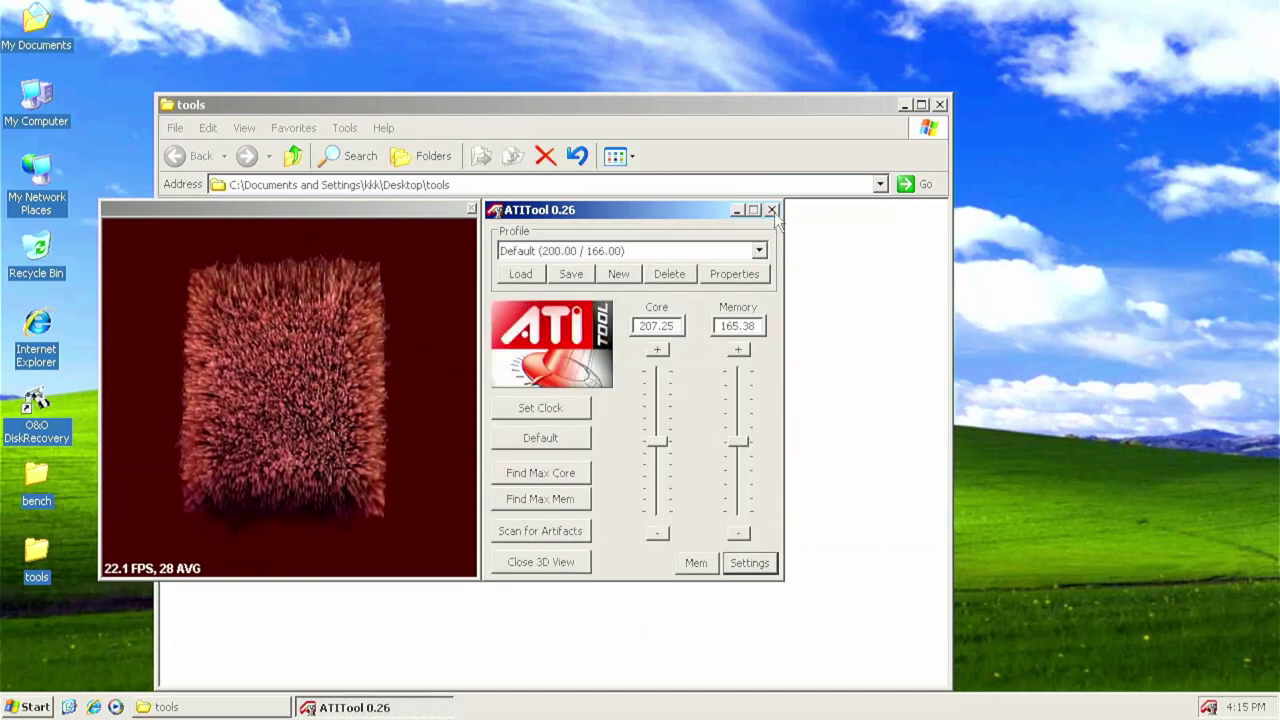
click(771, 210)
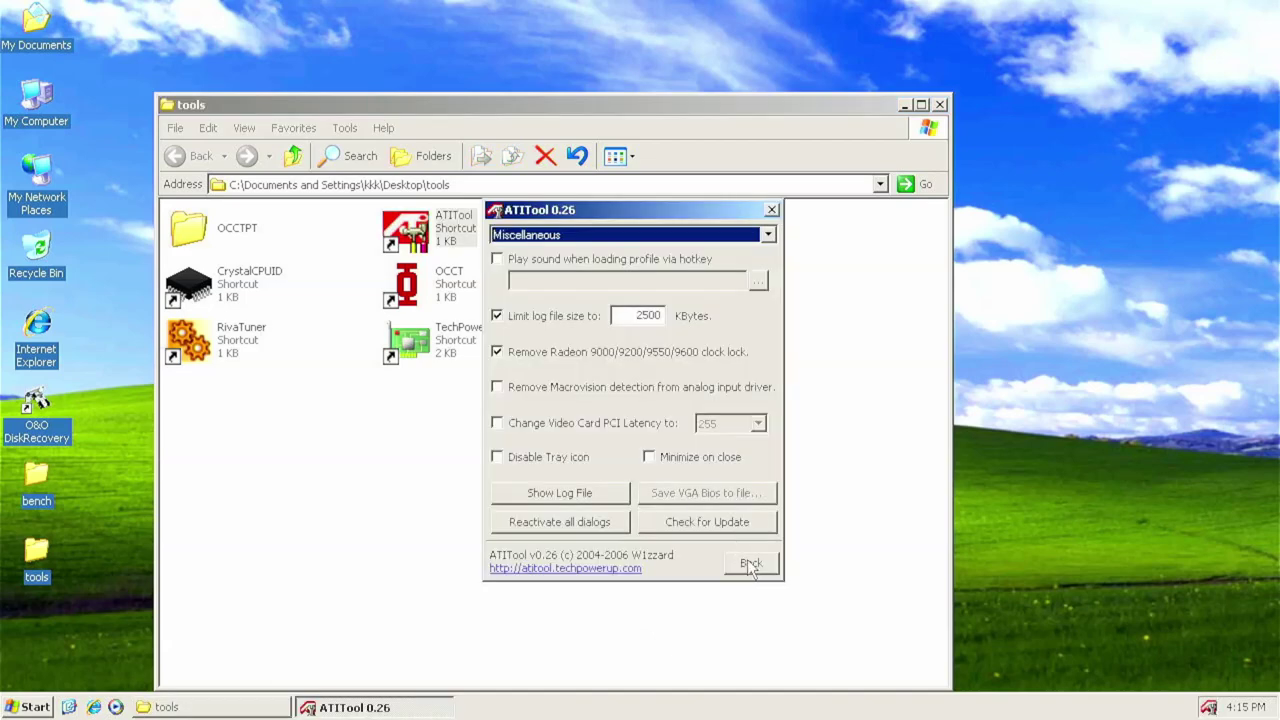
Leave the Miscellaneous settings, start a new artifact scan and apply the current clocks.
click(750, 564)
click(563, 532)
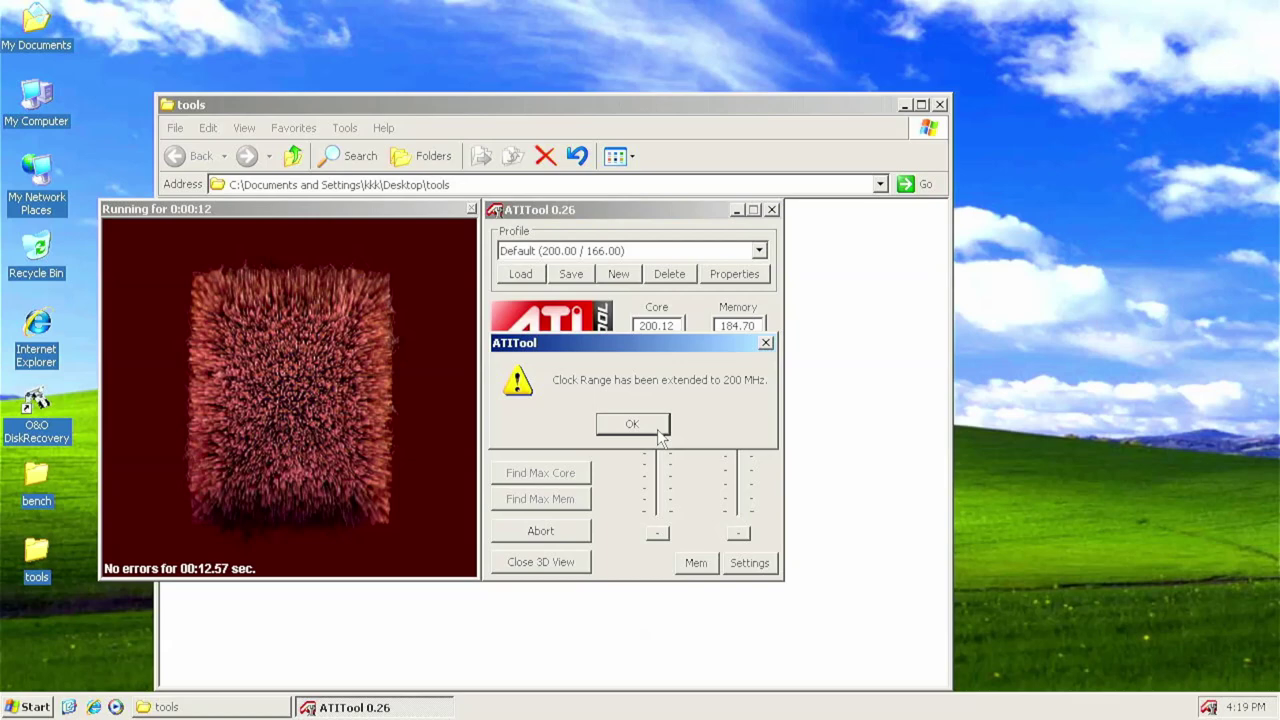
click(613, 424)
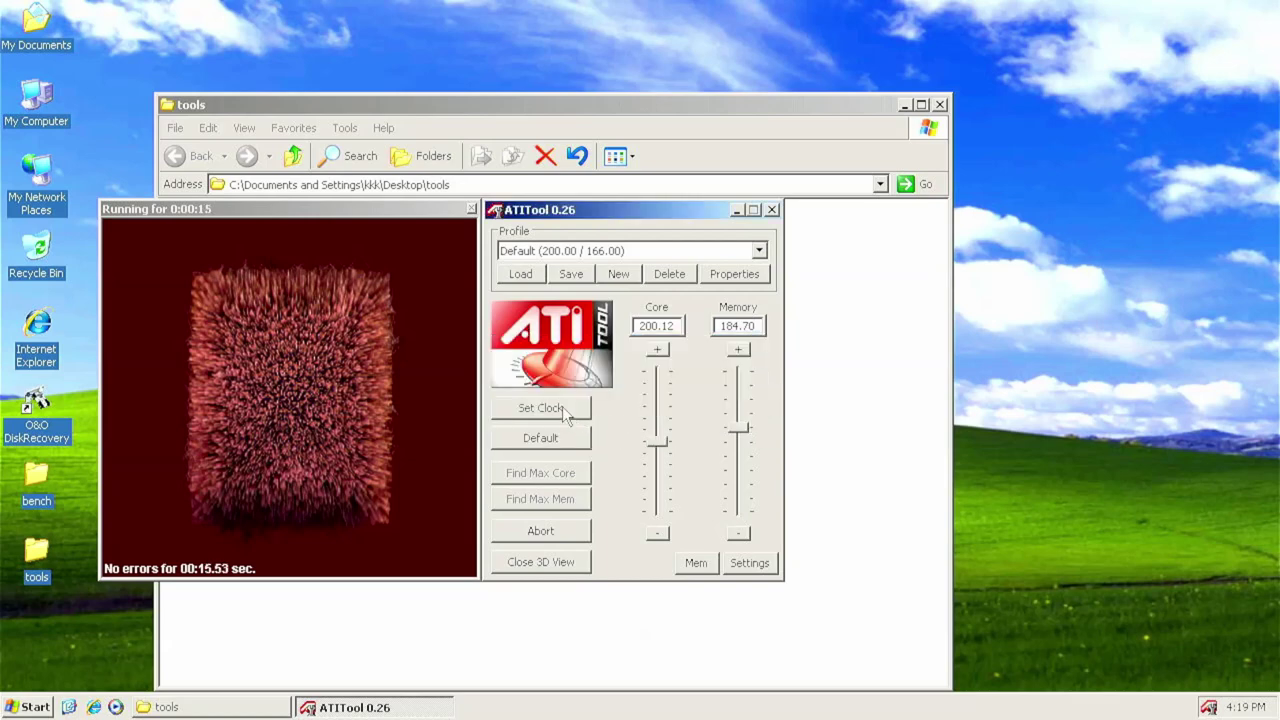
click(561, 406)
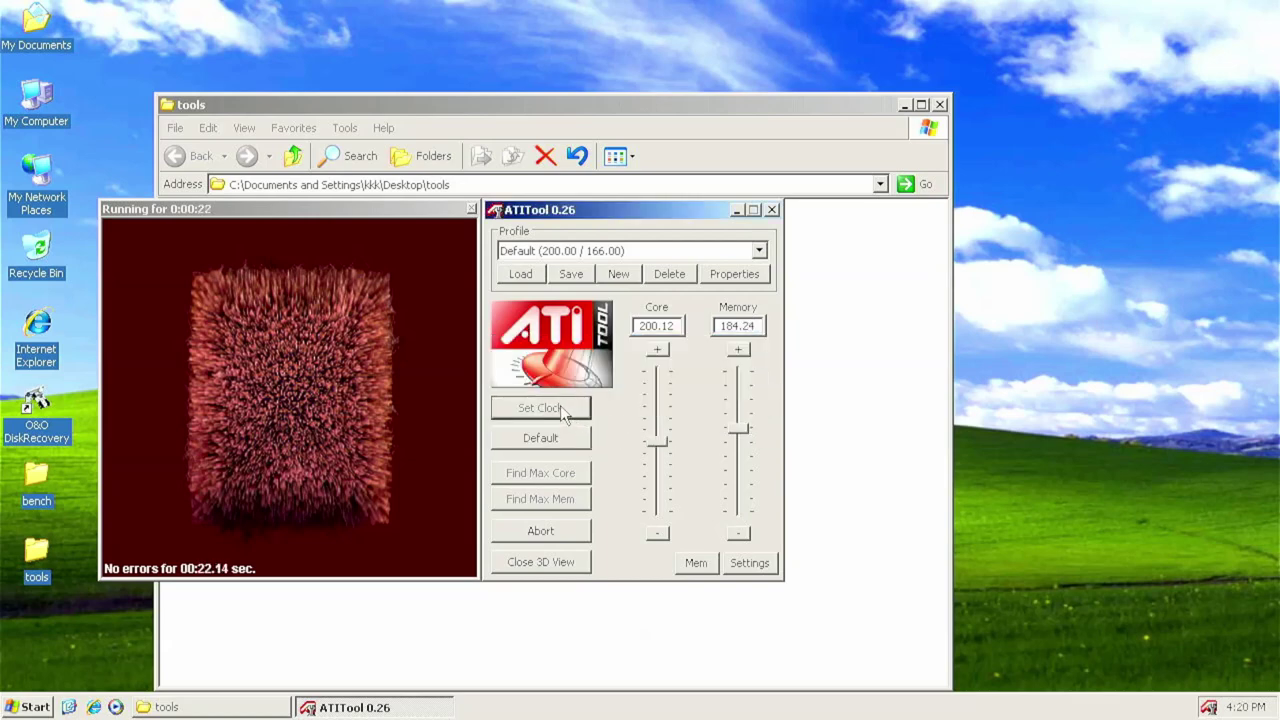
Adjust the clocks to 275.32 MHz core and 180.94 MHz memory and apply them.
click(733, 351)
click(738, 348)
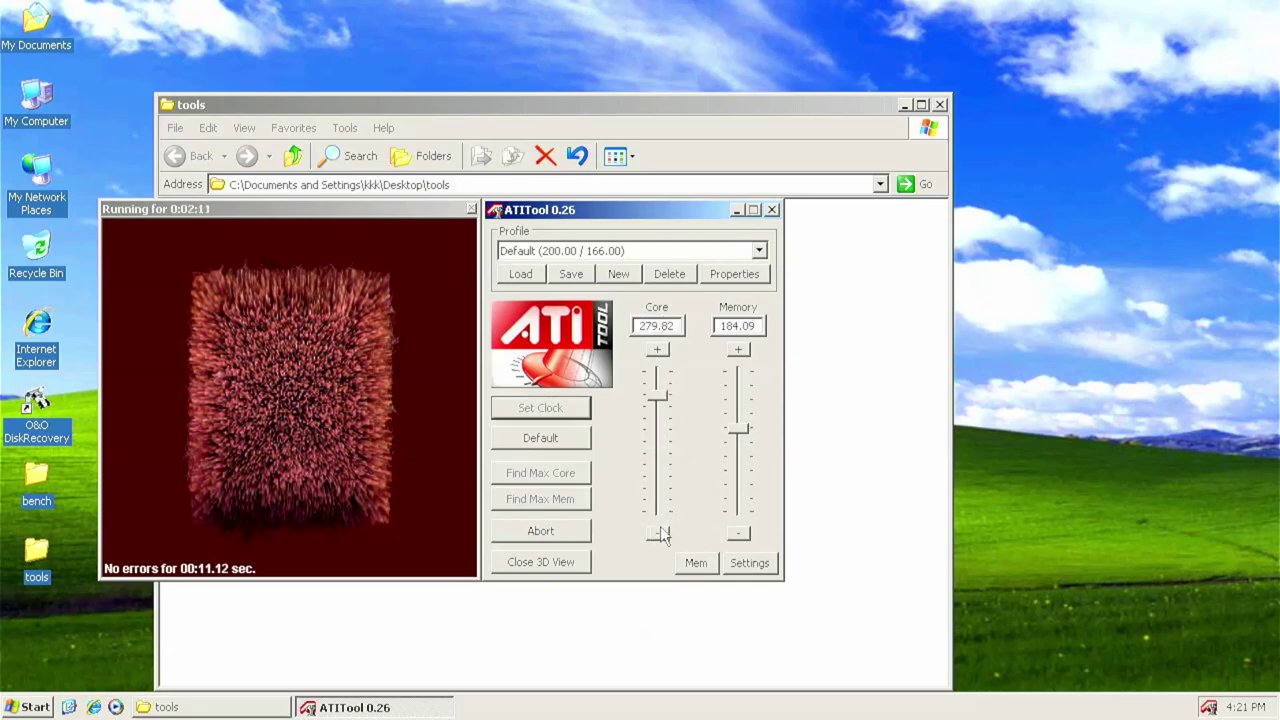
click(658, 533)
click(660, 532)
click(662, 532)
click(664, 533)
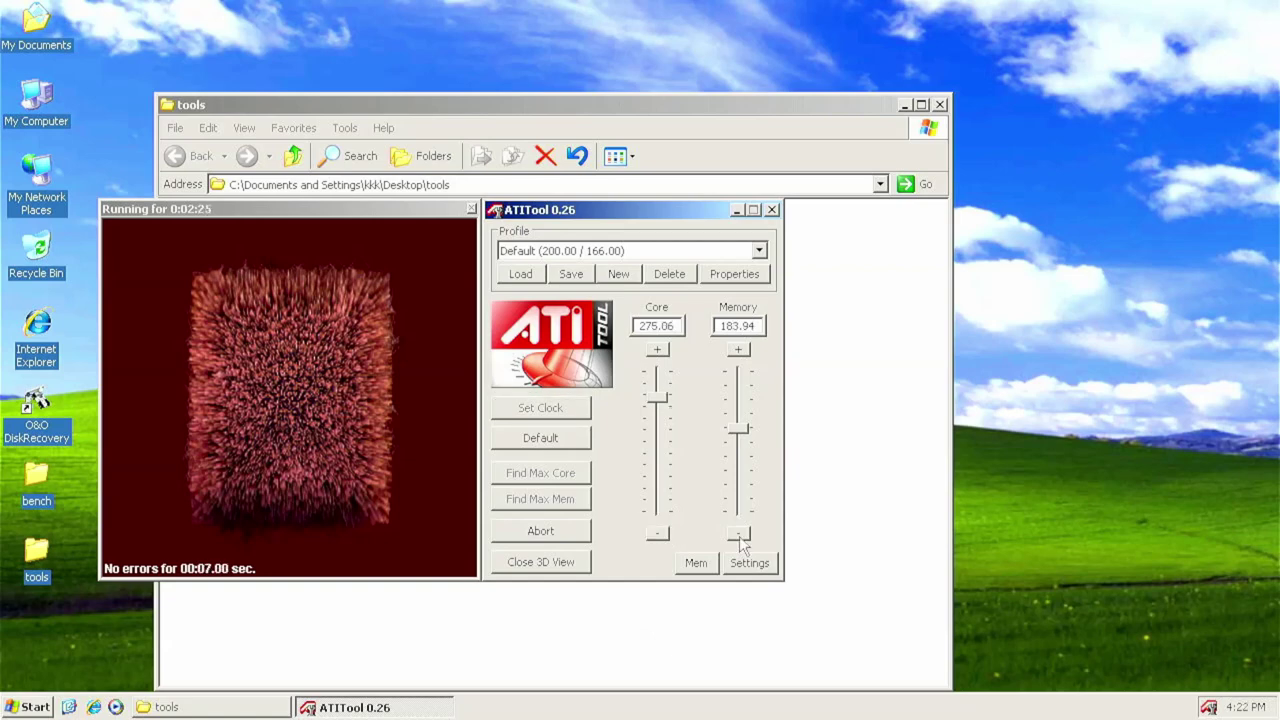
click(739, 535)
click(739, 535)
click(565, 417)
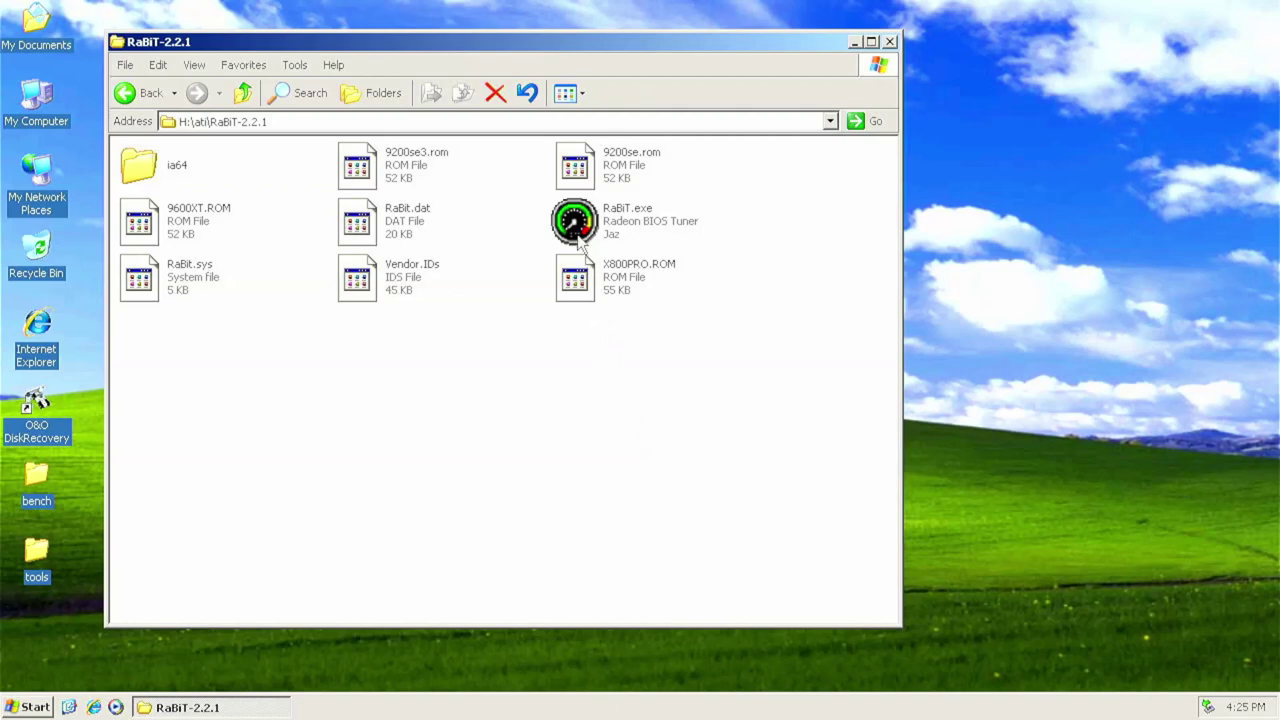
Launch RaBiT.exe and load the 9200se.rom BIOS image.
mouse_move(578, 242)
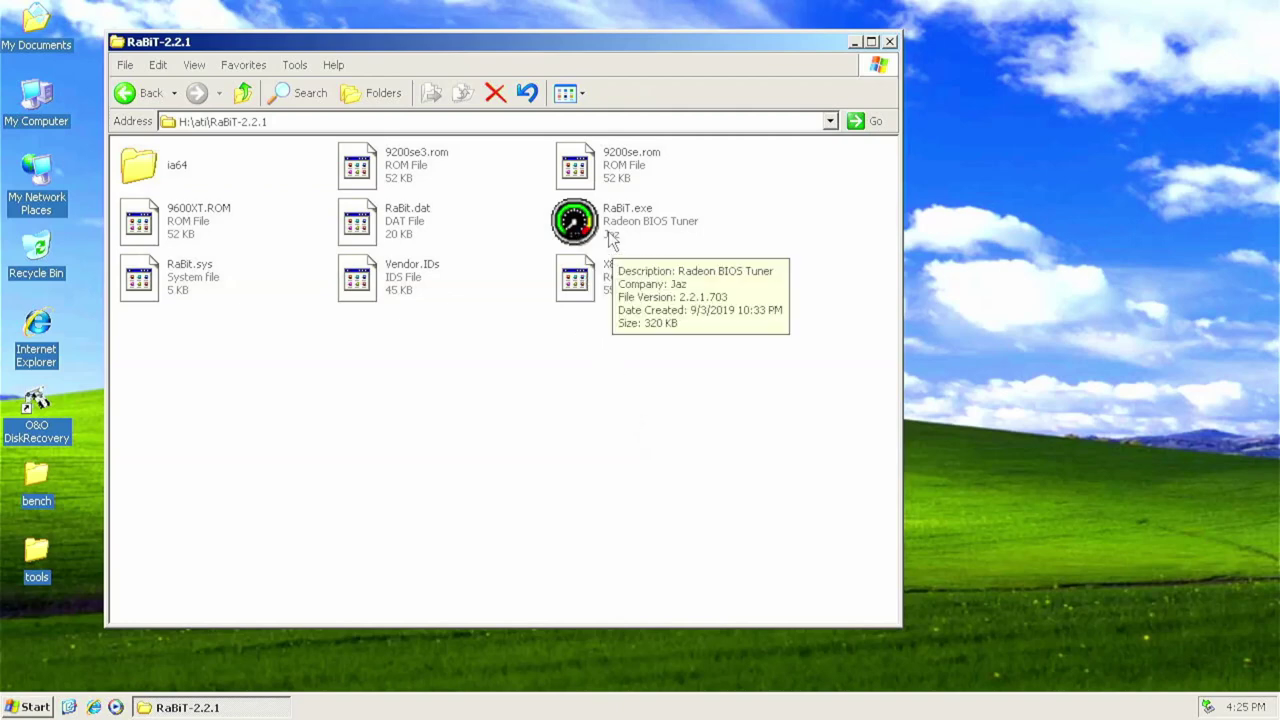
double_click(612, 238)
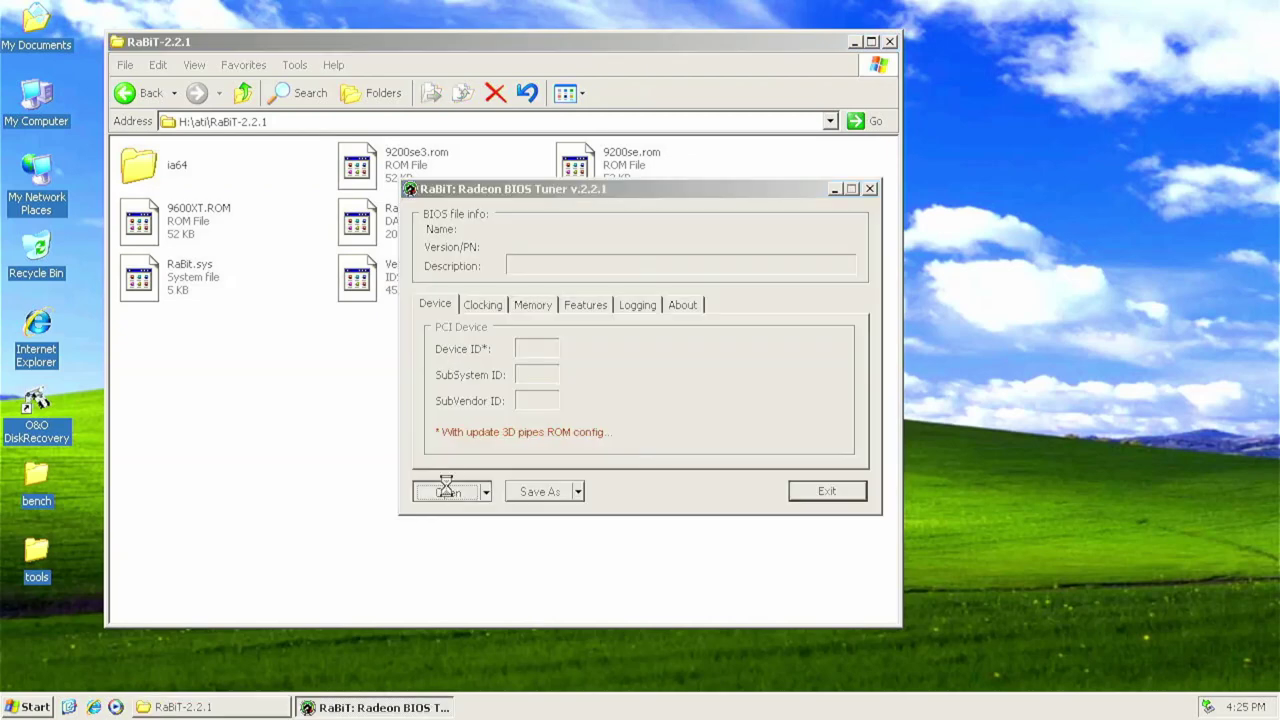
click(445, 490)
double_click(518, 246)
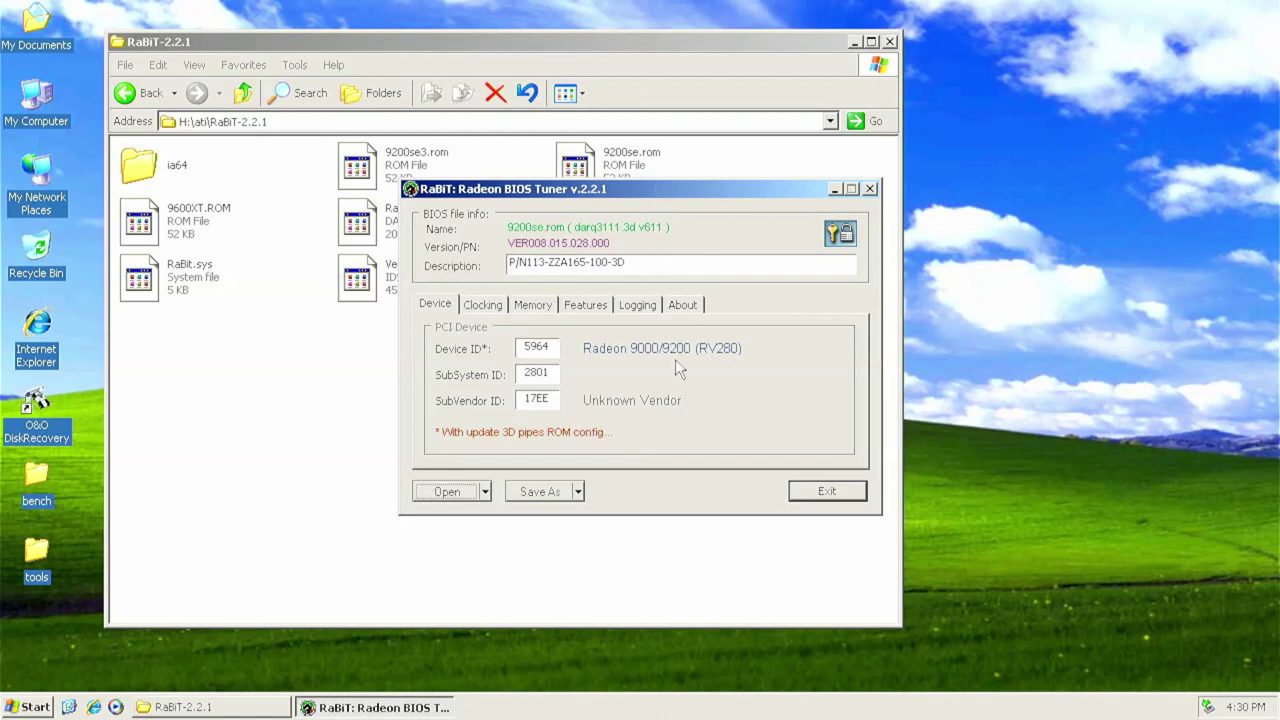
Show the Clocking page with 315.00 MHz core and 177.75 MHz memory.
click(483, 304)
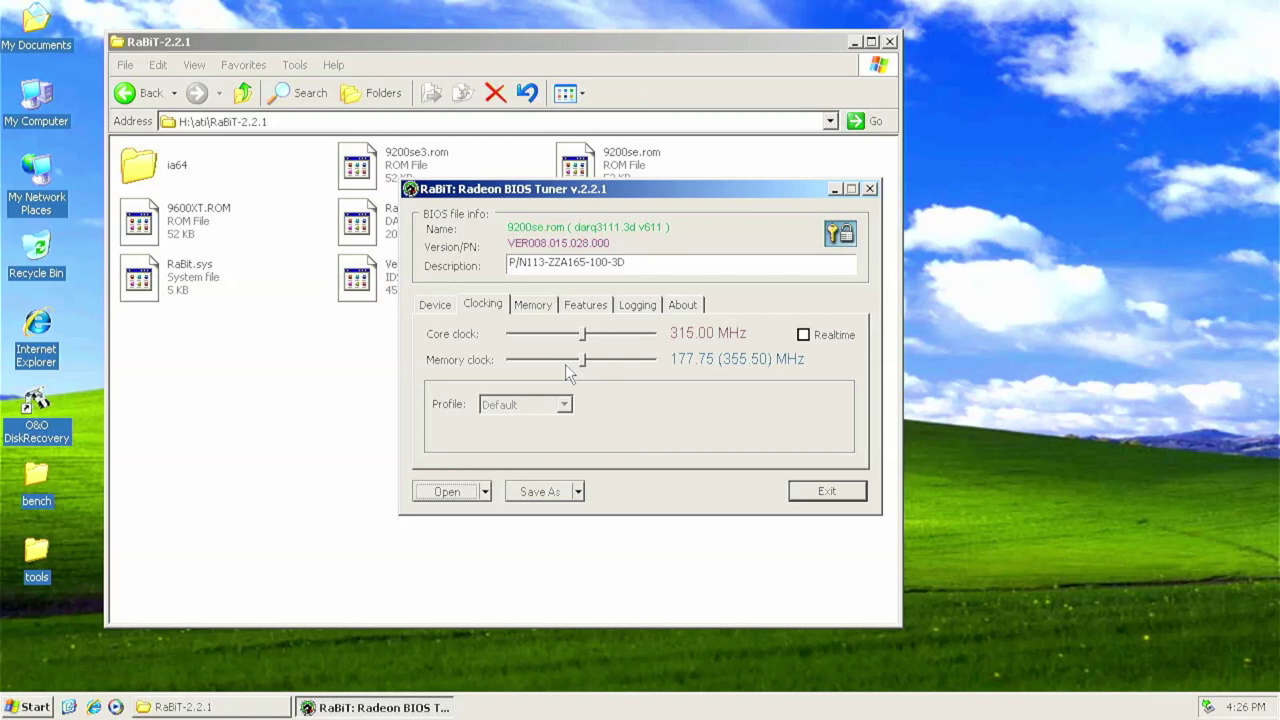
On the Memory page, list the timing parameters starting from Write latency 1.0.
click(532, 308)
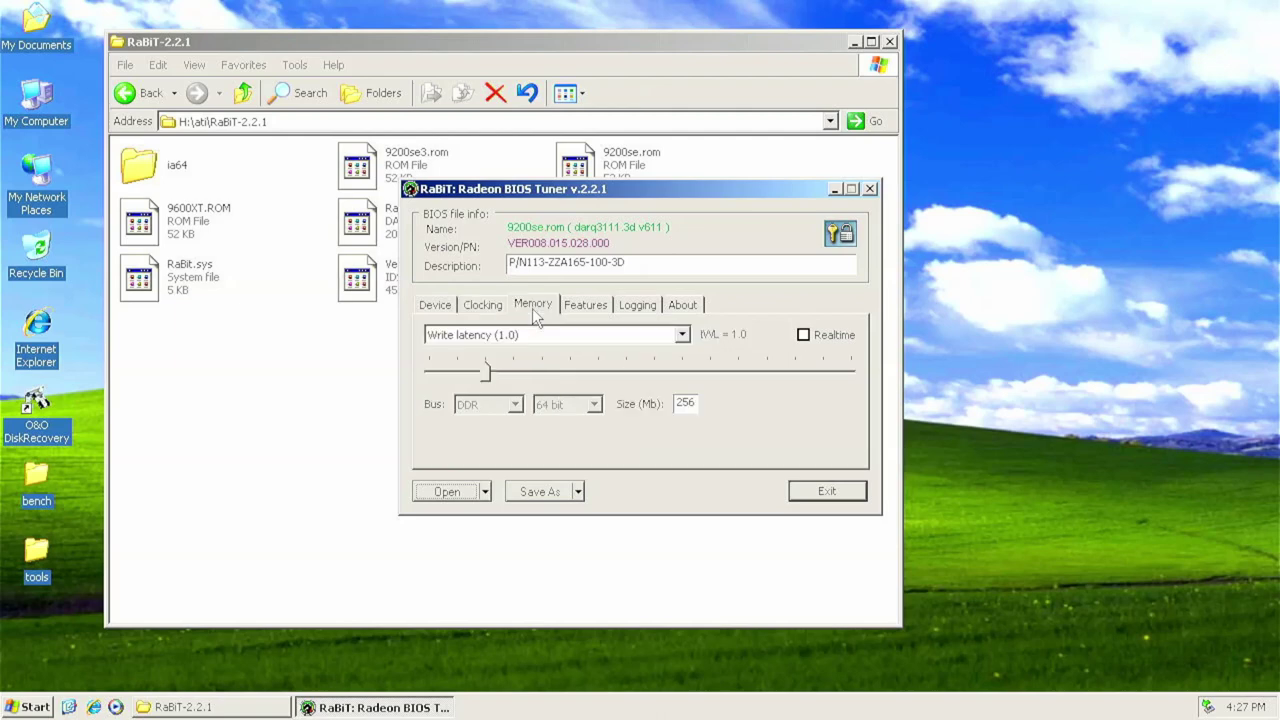
click(680, 338)
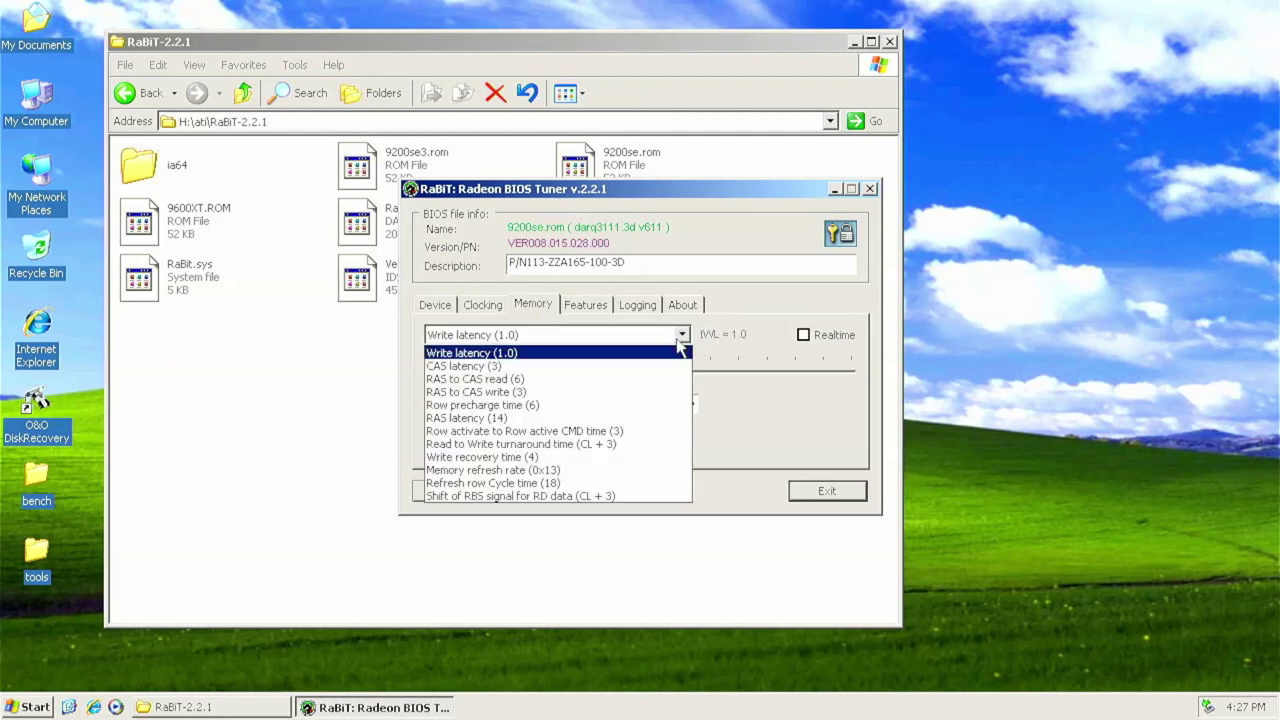
click(679, 338)
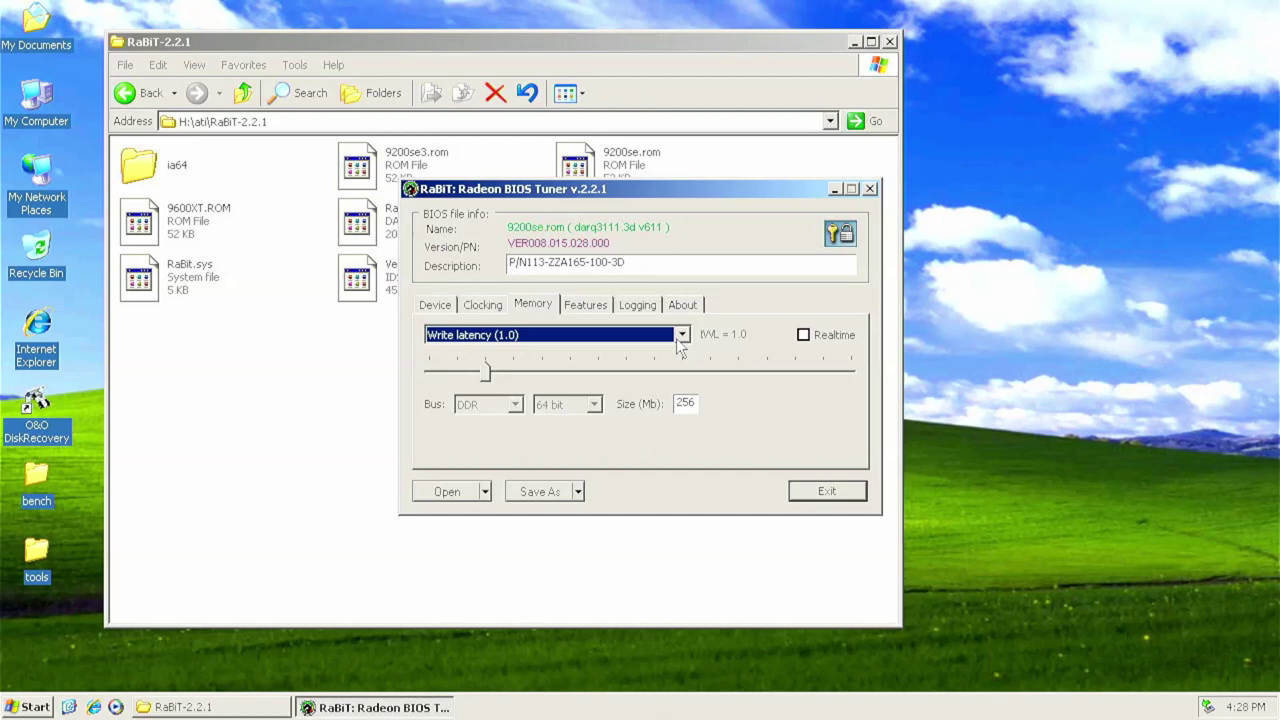
click(681, 336)
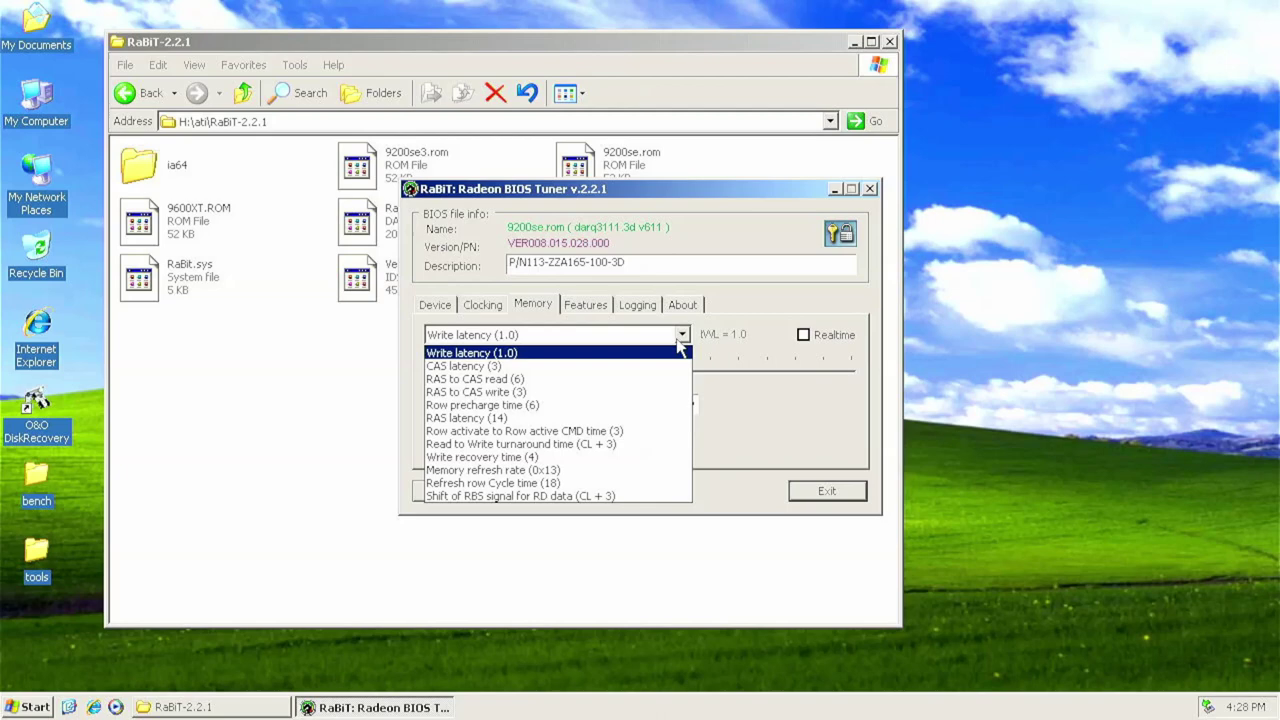
Look over the Features, About and Device pages, then bring up the ROM file picker.
click(590, 305)
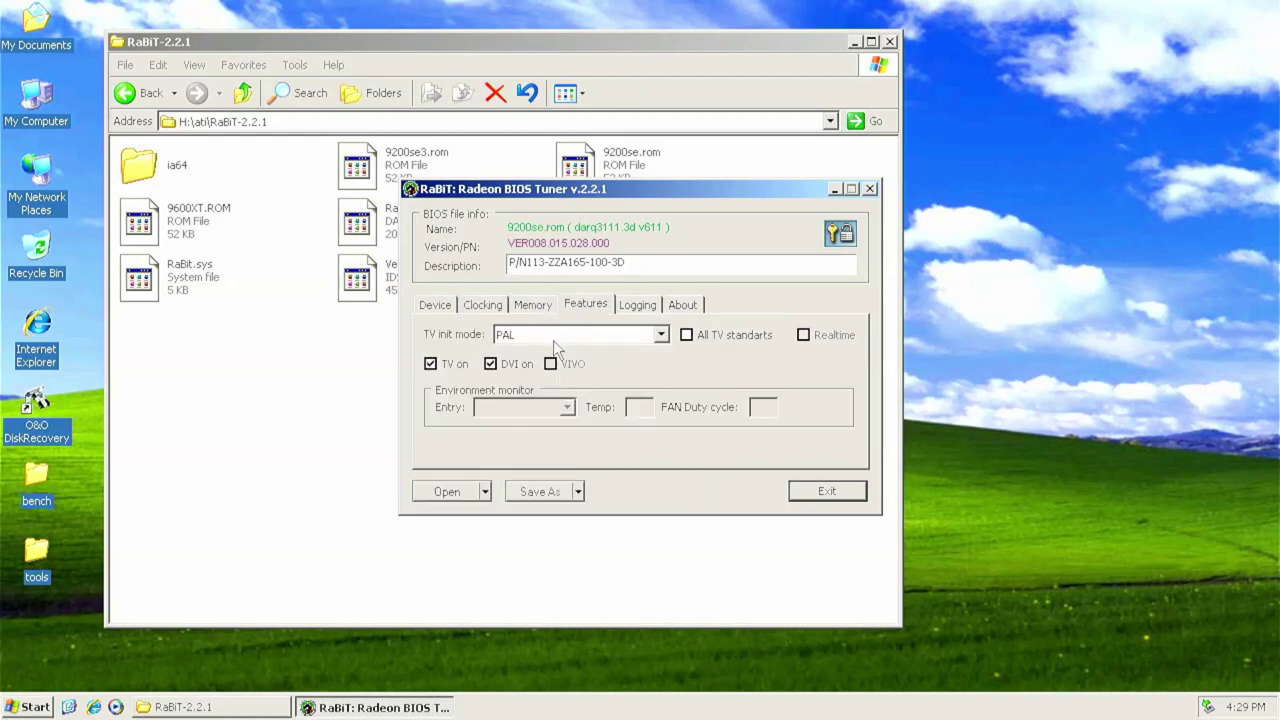
click(682, 304)
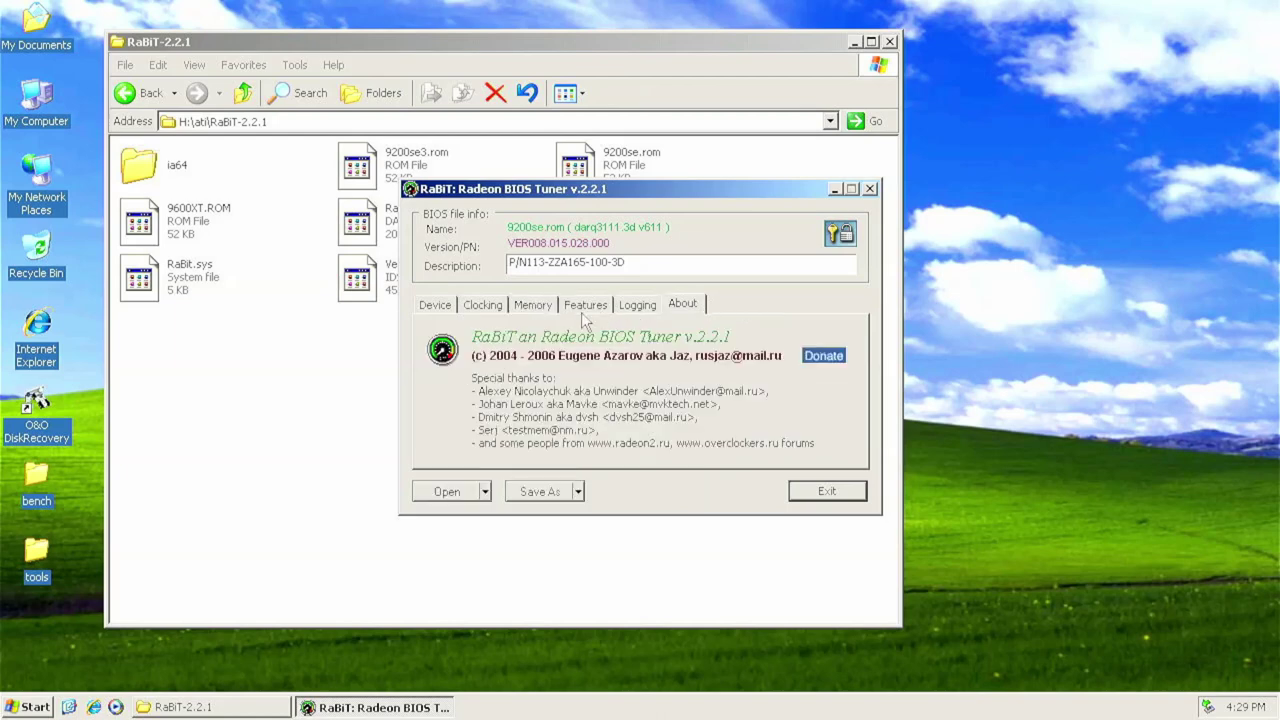
click(455, 305)
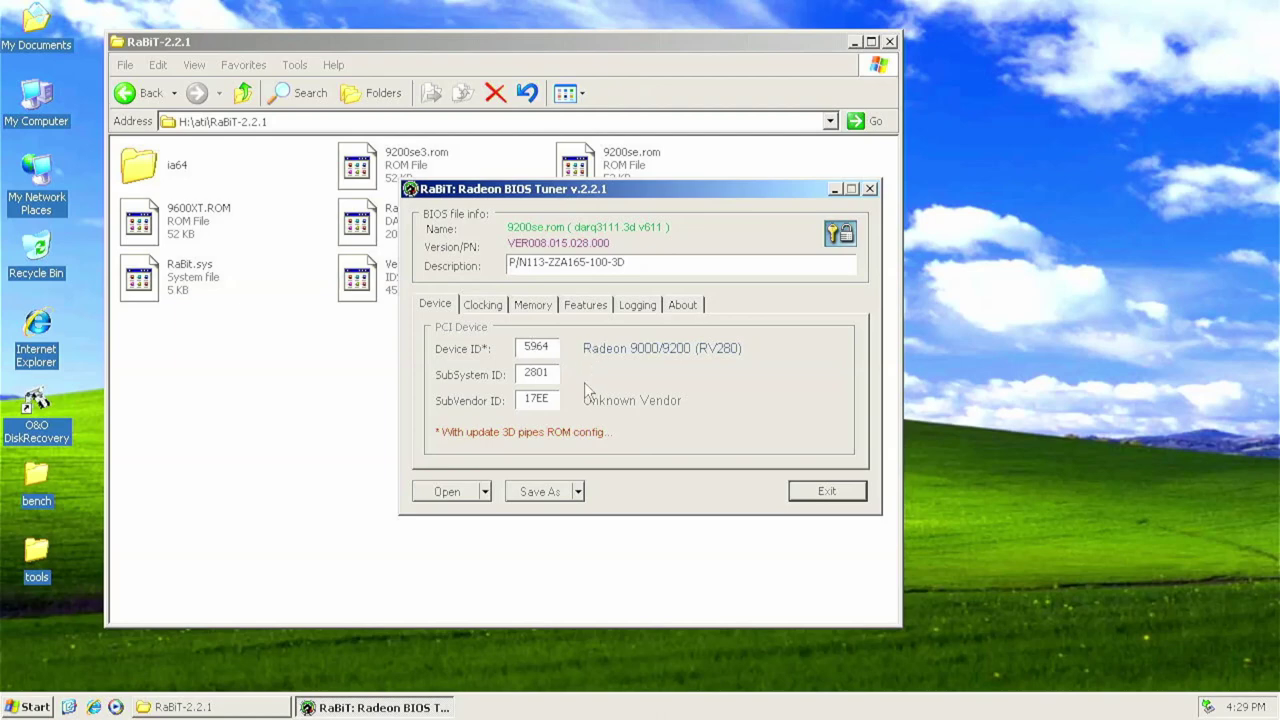
key(Tab)
click(460, 493)
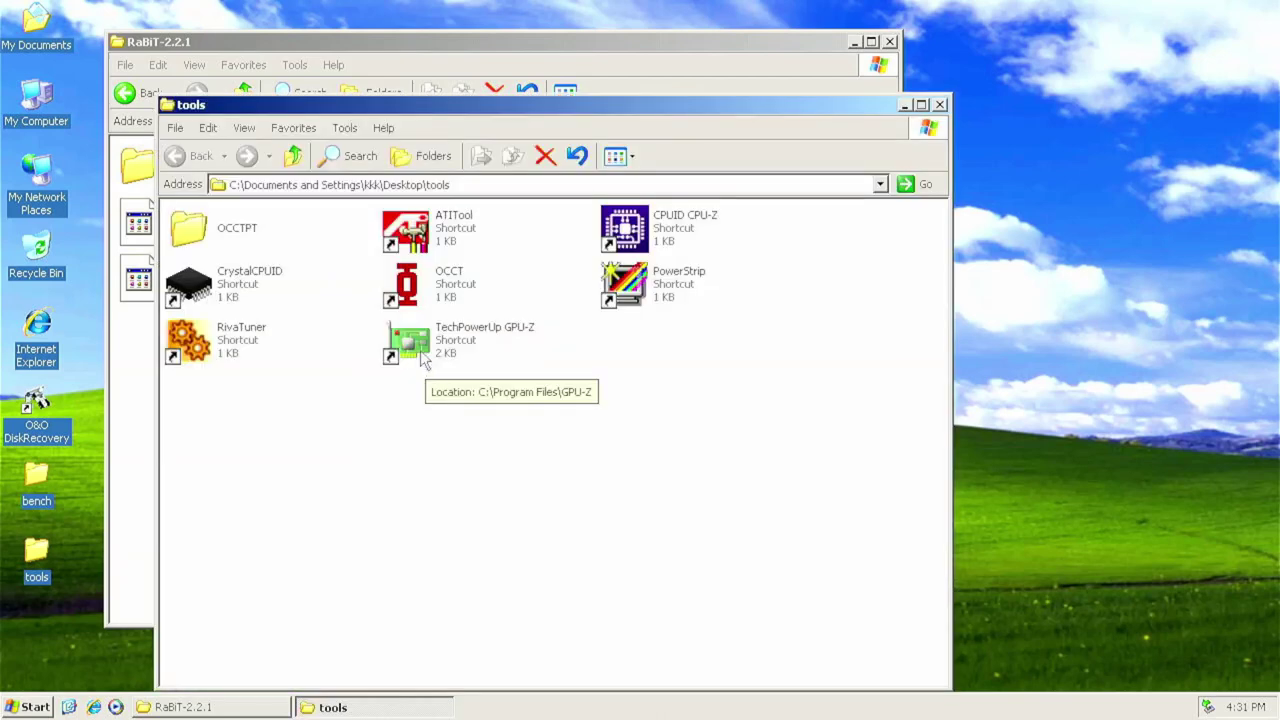
Check the card's BIOS version and 200/165 MHz clocks in GPU-Z, then select the ATITool shortcut.
double_click(423, 358)
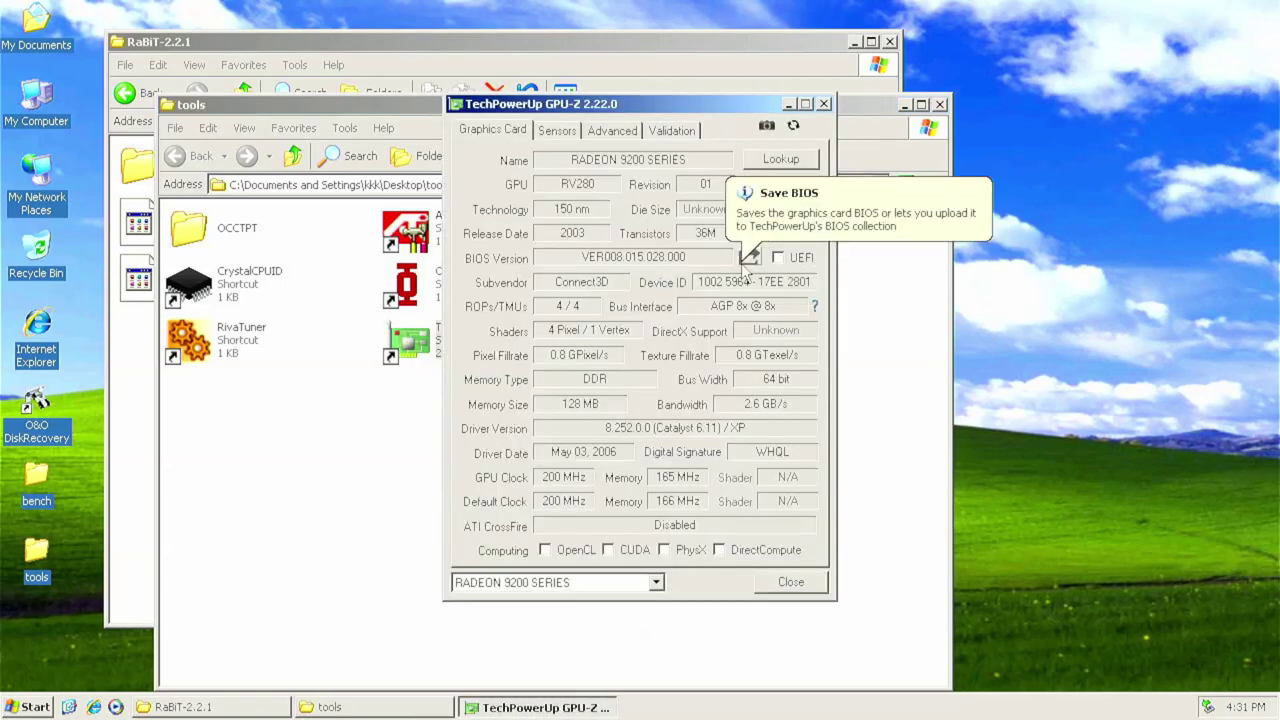
key(alt+F4)
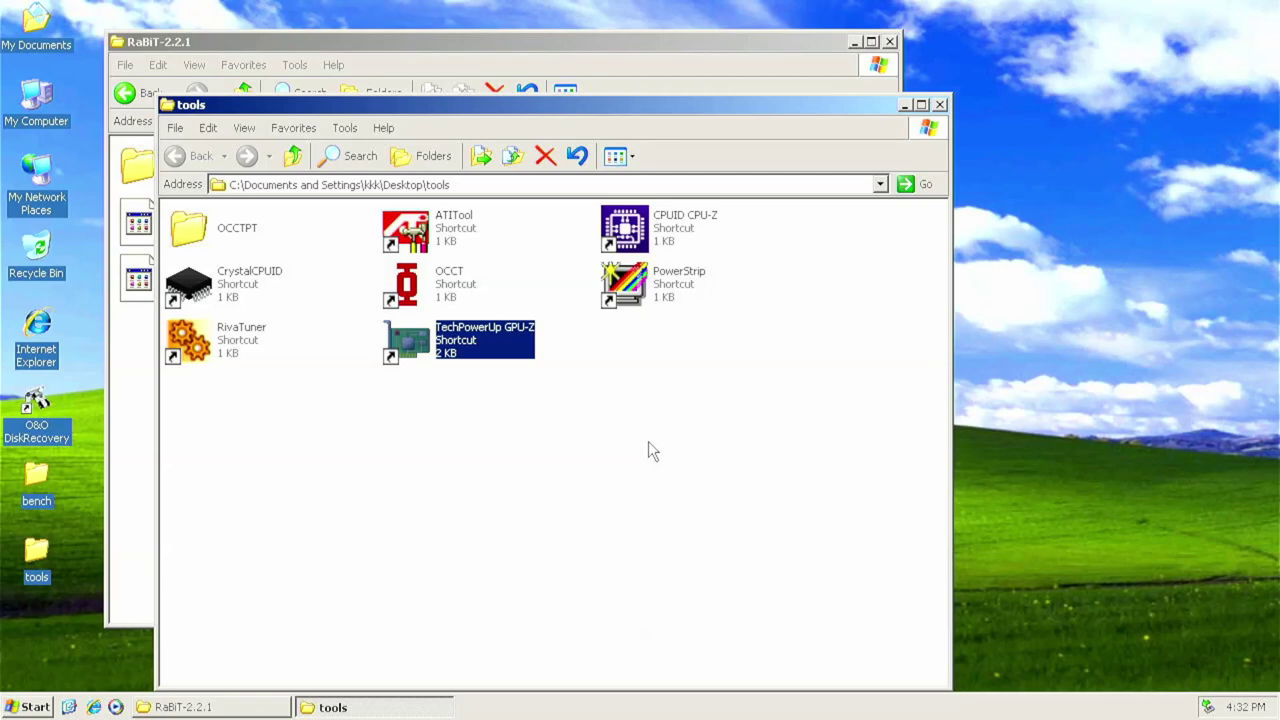
click(457, 226)
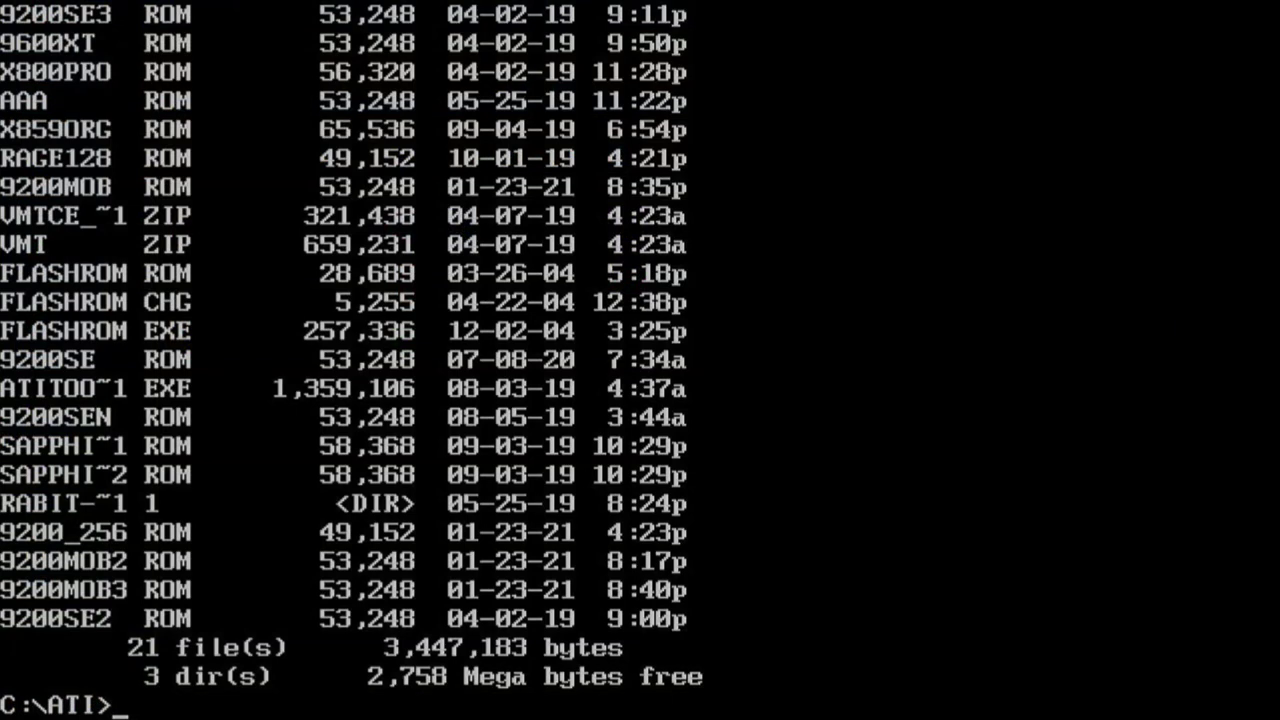
Run 'flashrom -i' at C:\ATI to show the adapter information.
text(flash)
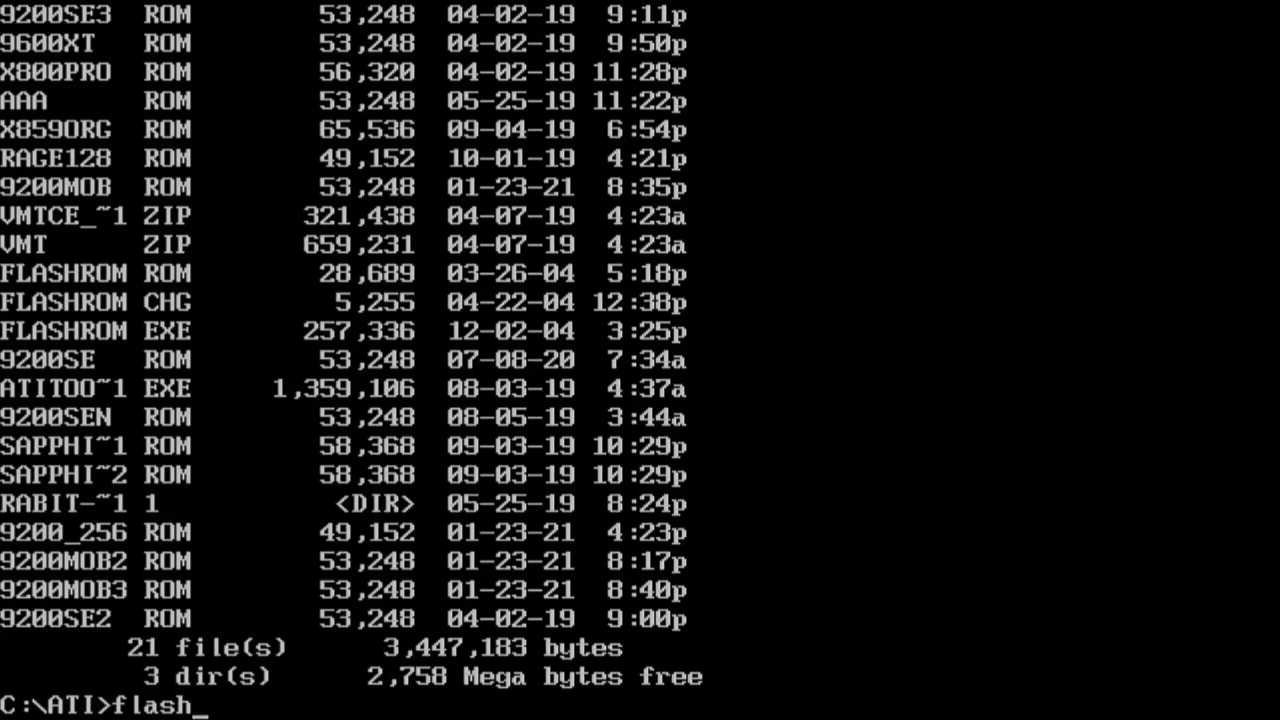
text(rom -i)
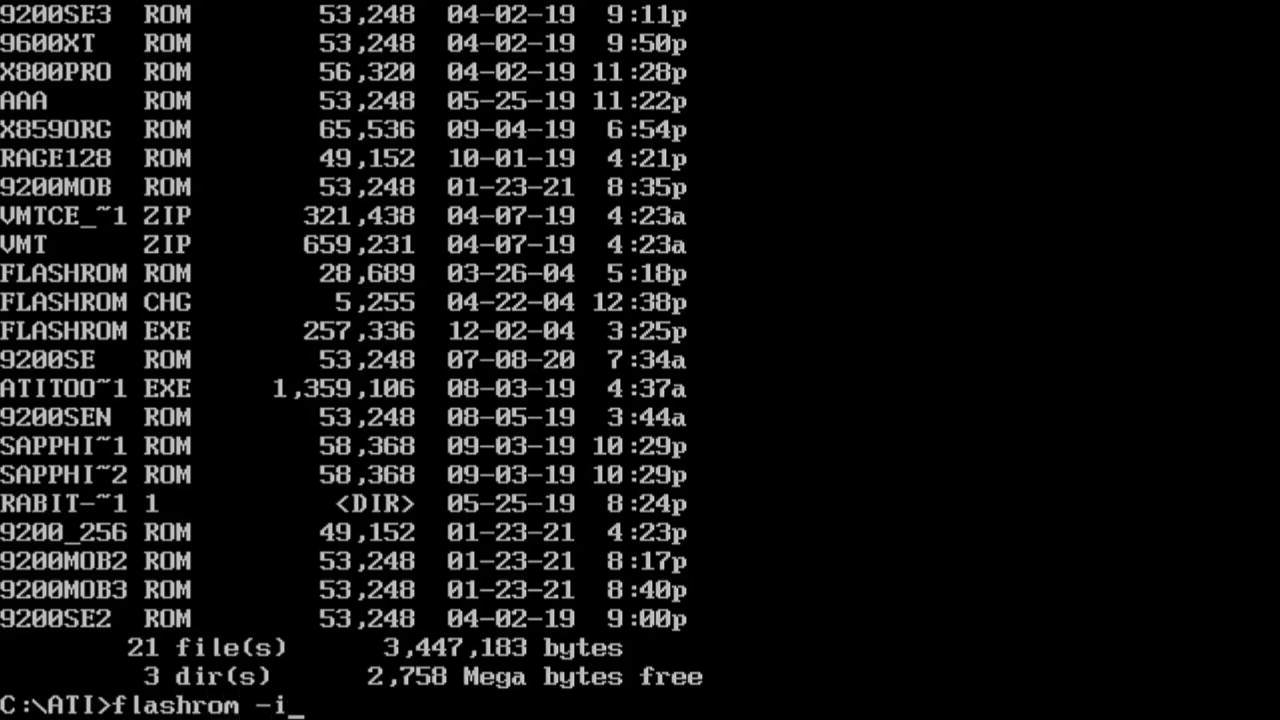
key(Return)
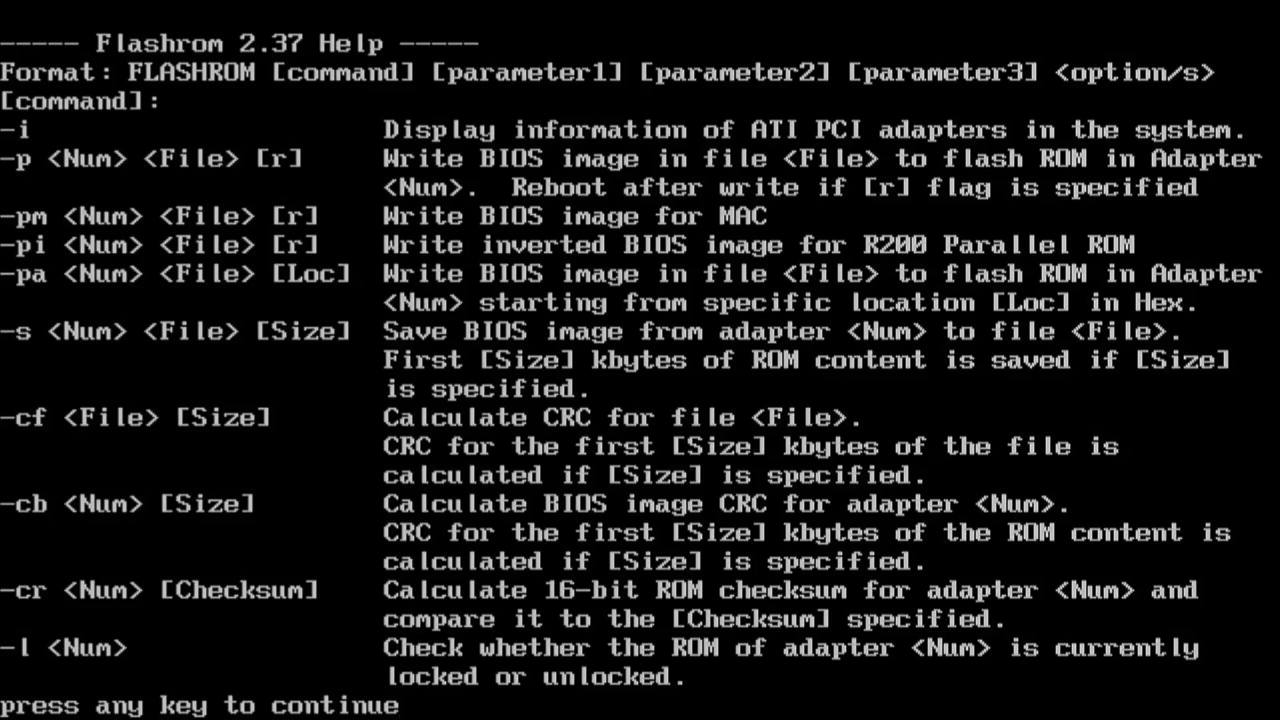
Back up the card's BIOS with 'flashrom -s 0 9200org.rom', then enter 'dir *.rom'.
key(Return)
text(flashrom -s 0)
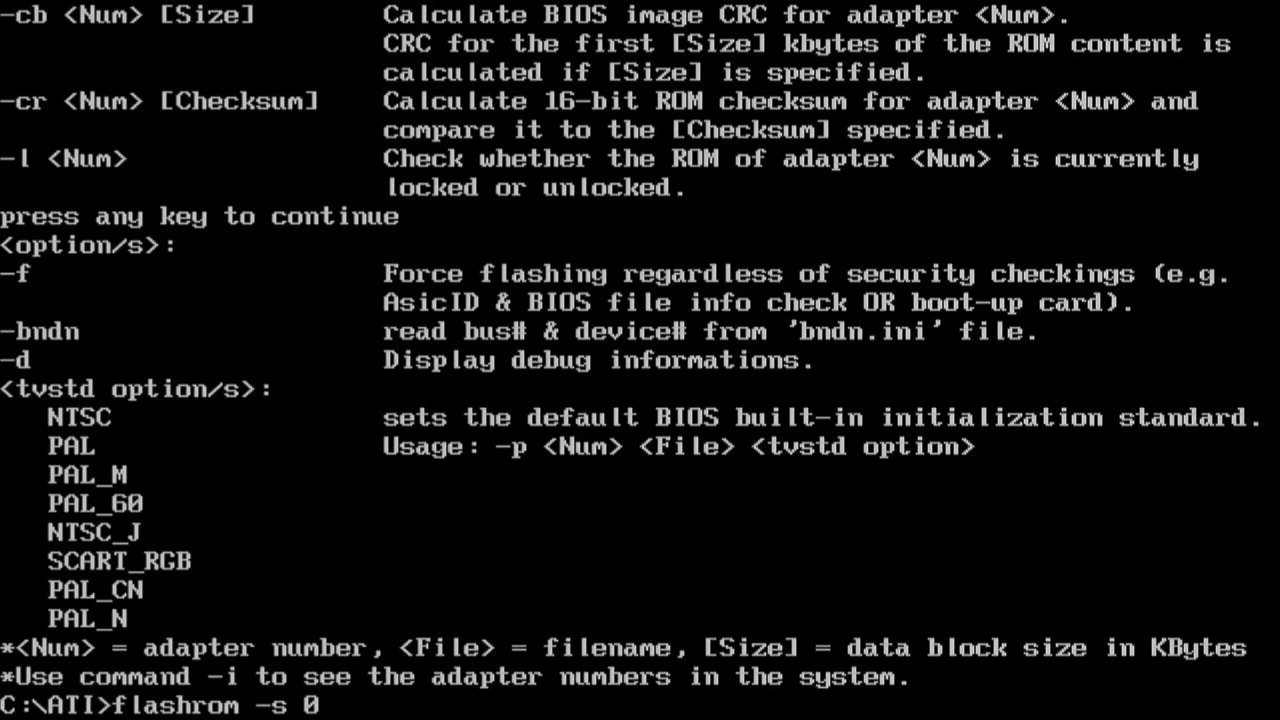
text( 9200org.rom)
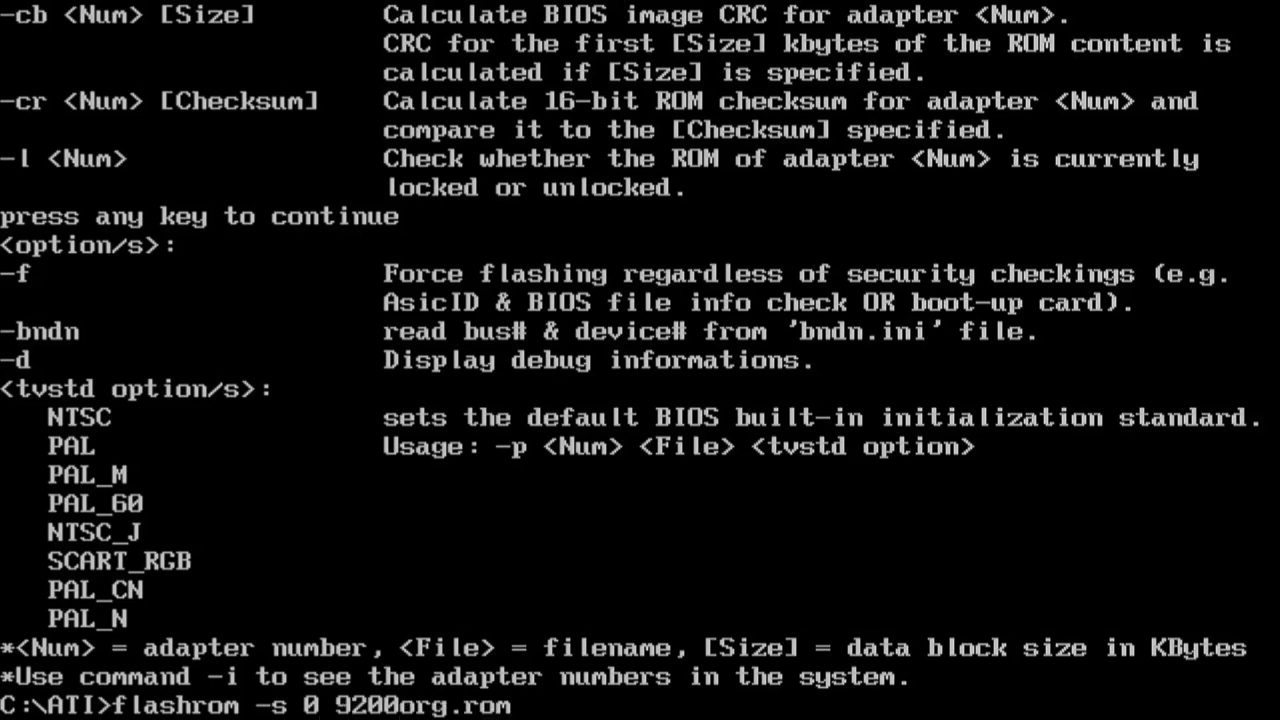
key(Return)
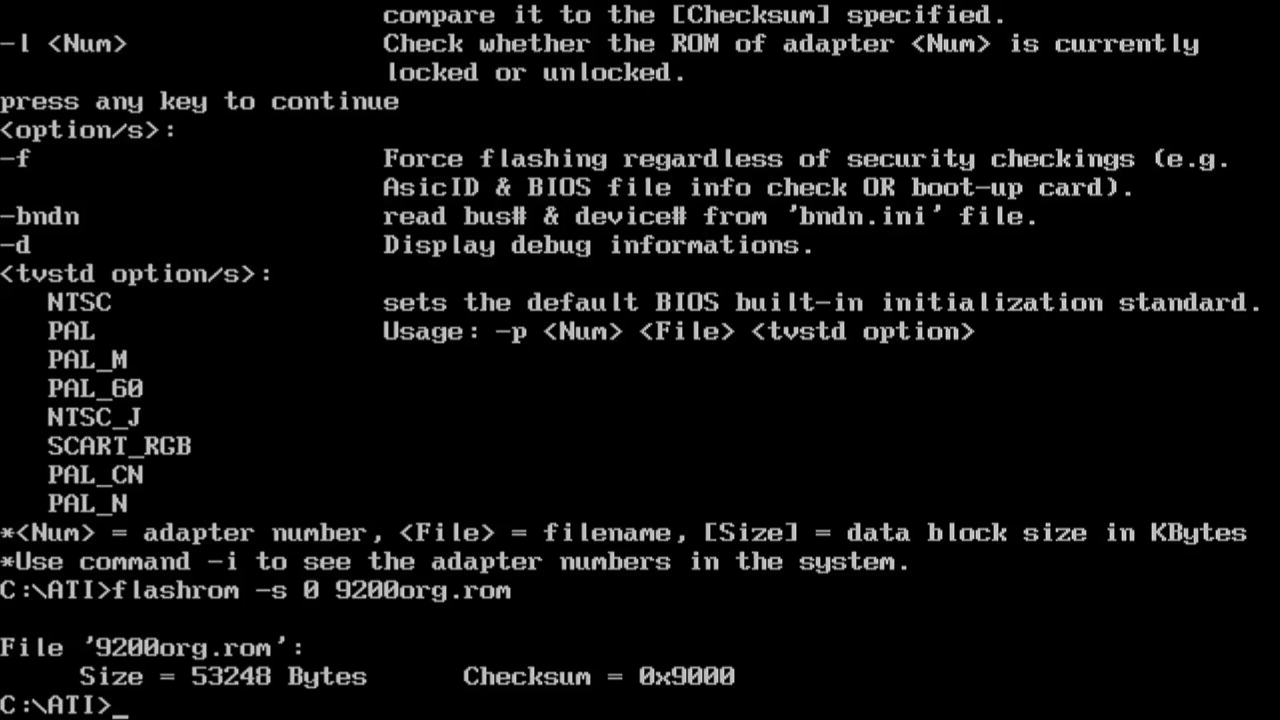
text(dir *.)
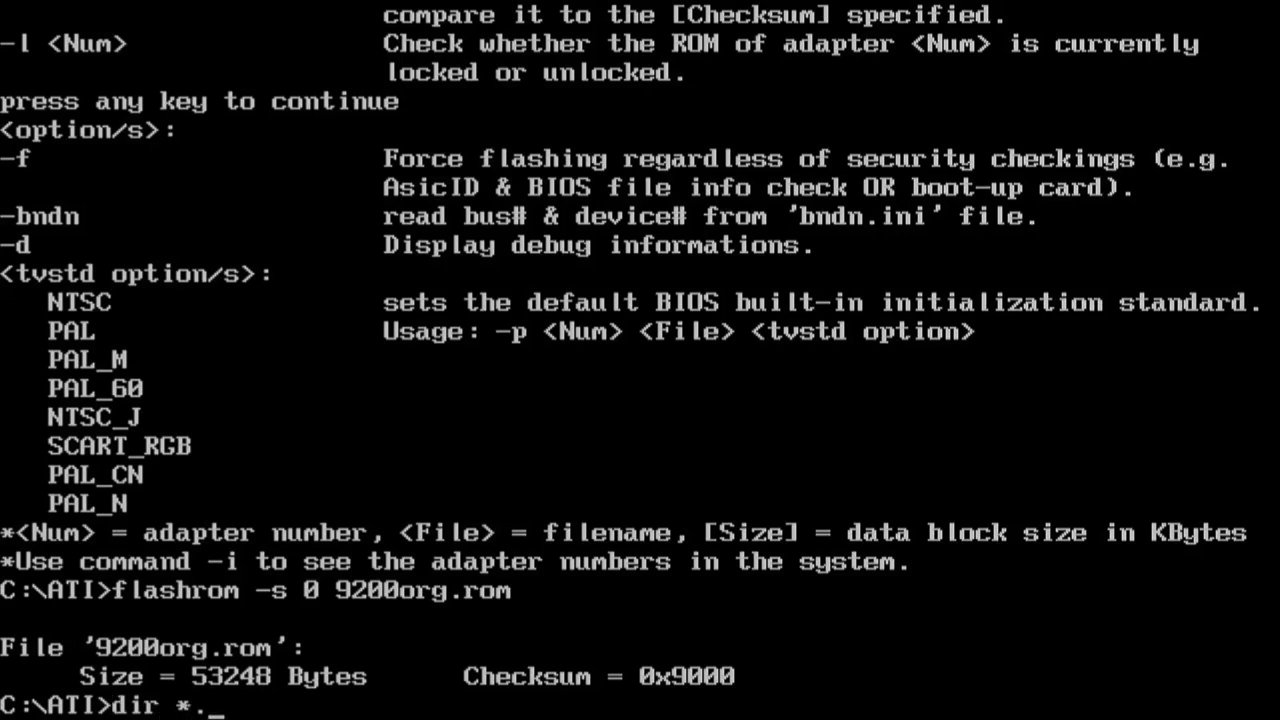
text(rom)
List the ROM files, then flash 9200org.rom to adapter 0 with 'flashrom -p 0 9200org.rom'.
key(Return)
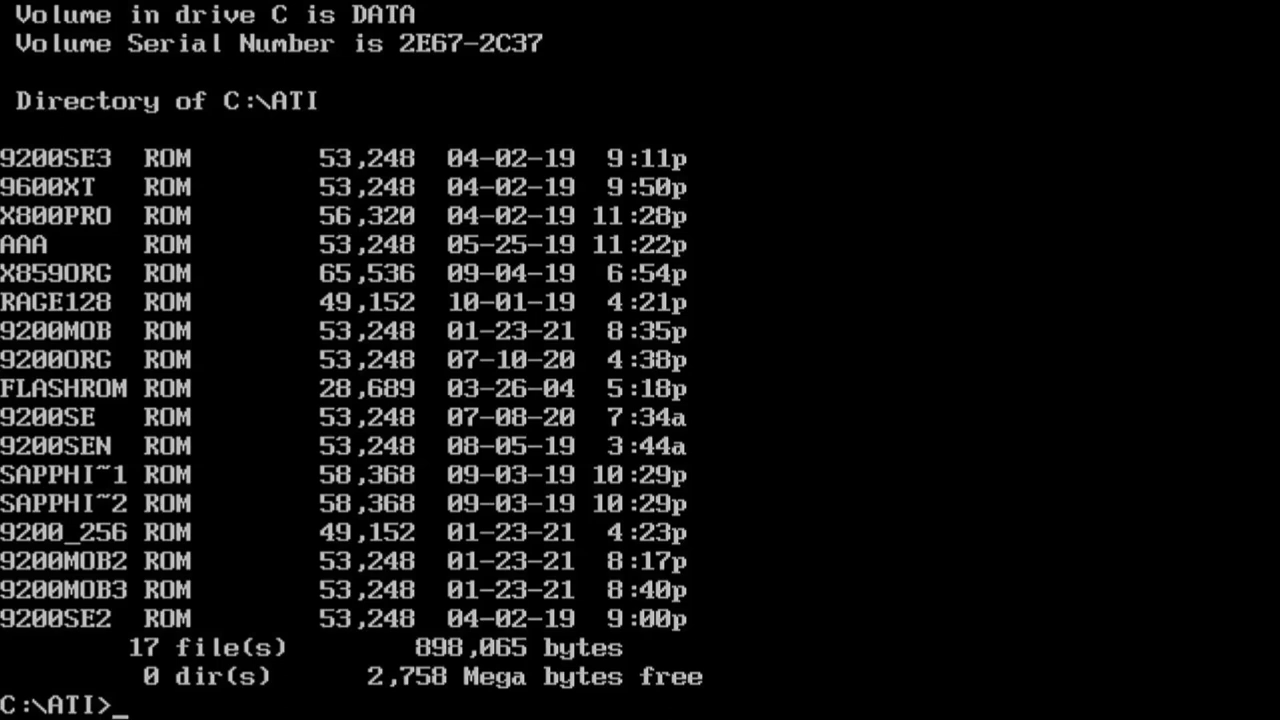
text(flashrom)
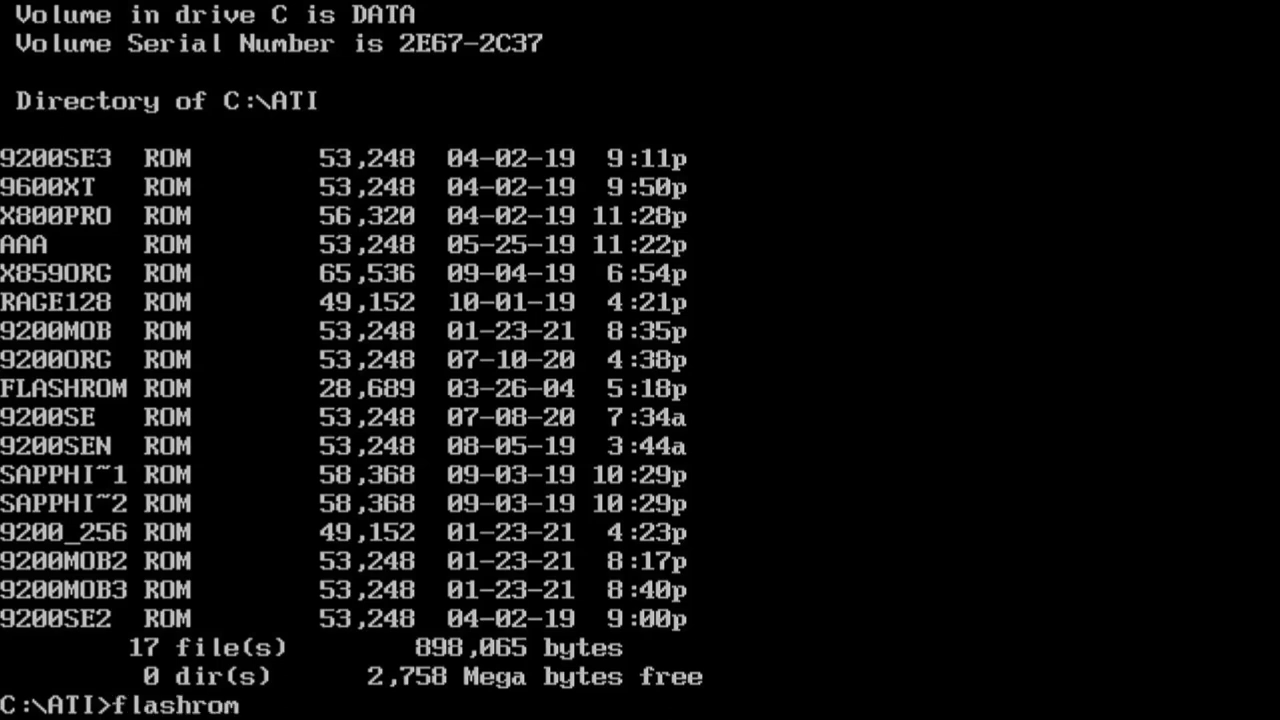
text( -p 0 9200)
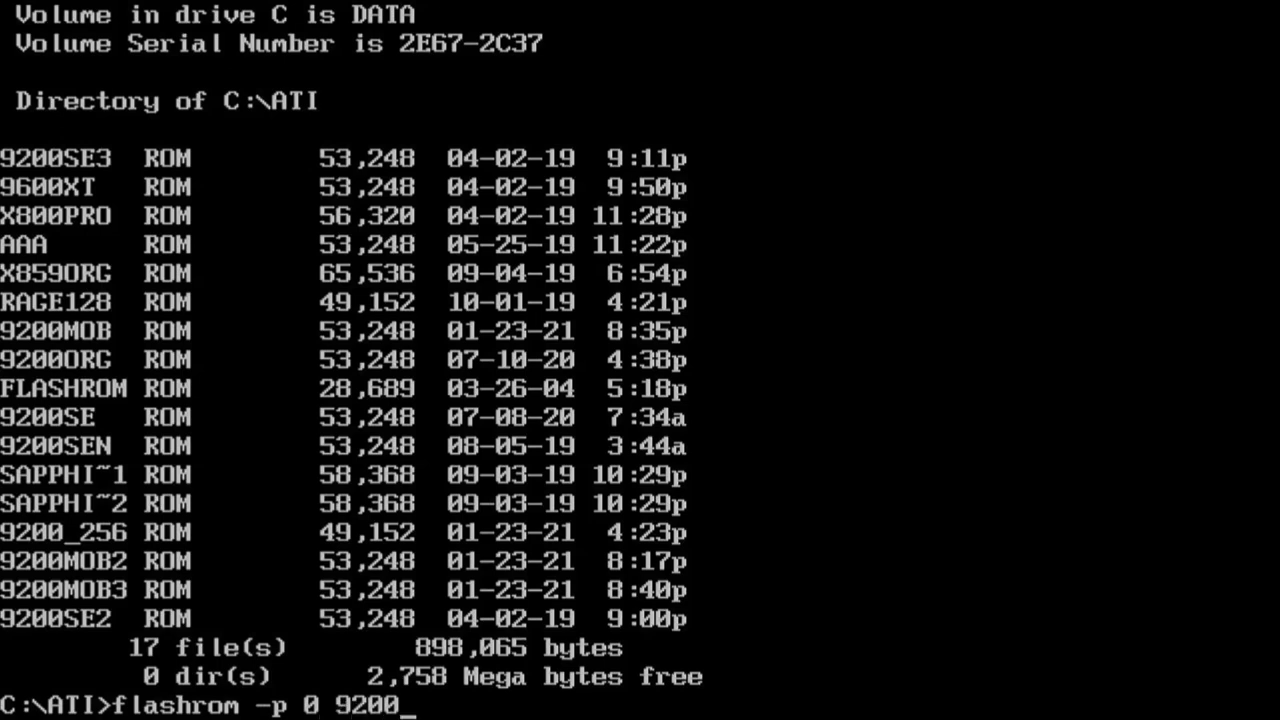
text(org.rom)
key(Return)
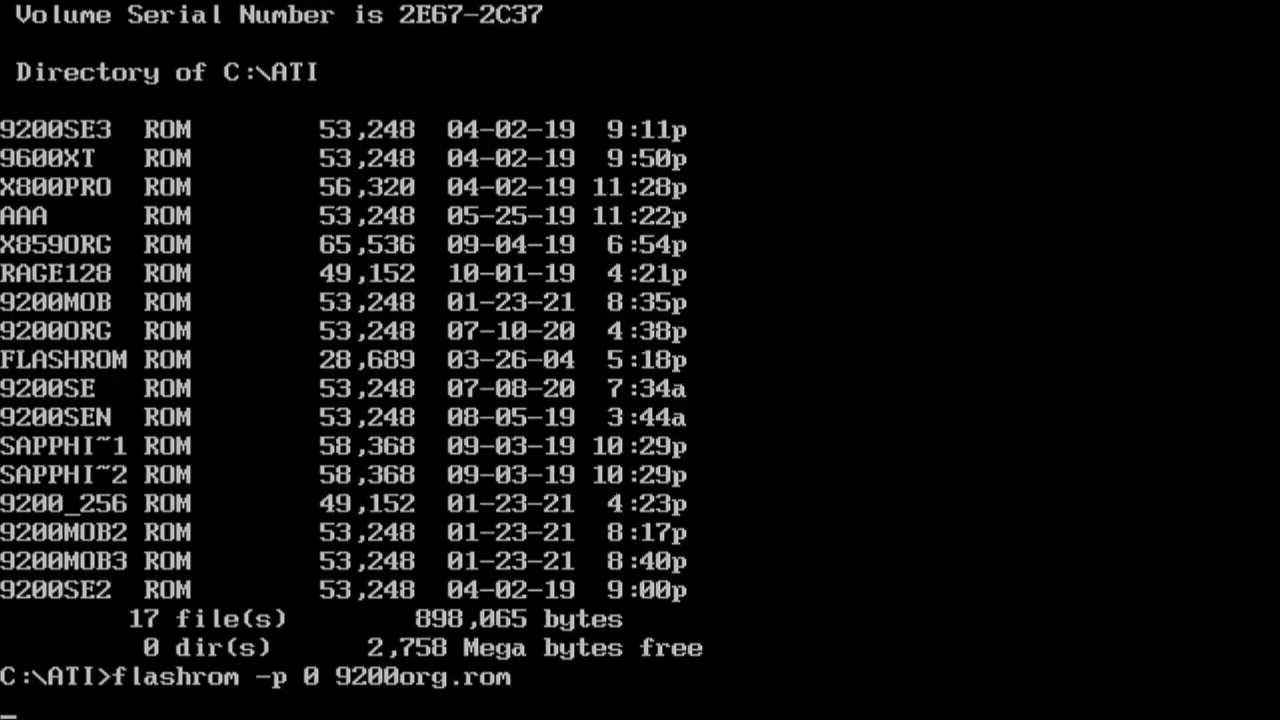